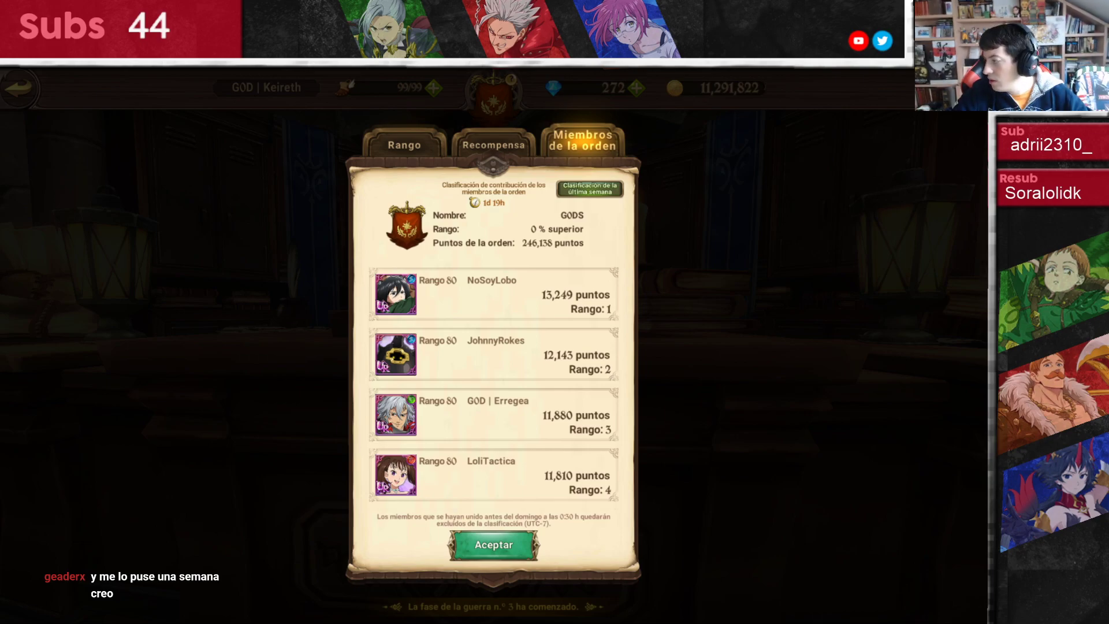
Compare the game's order ranking with the G0DS sheet and enter 12143 as Puntos Boss for the second-ranked member.
key(alt+Tab)
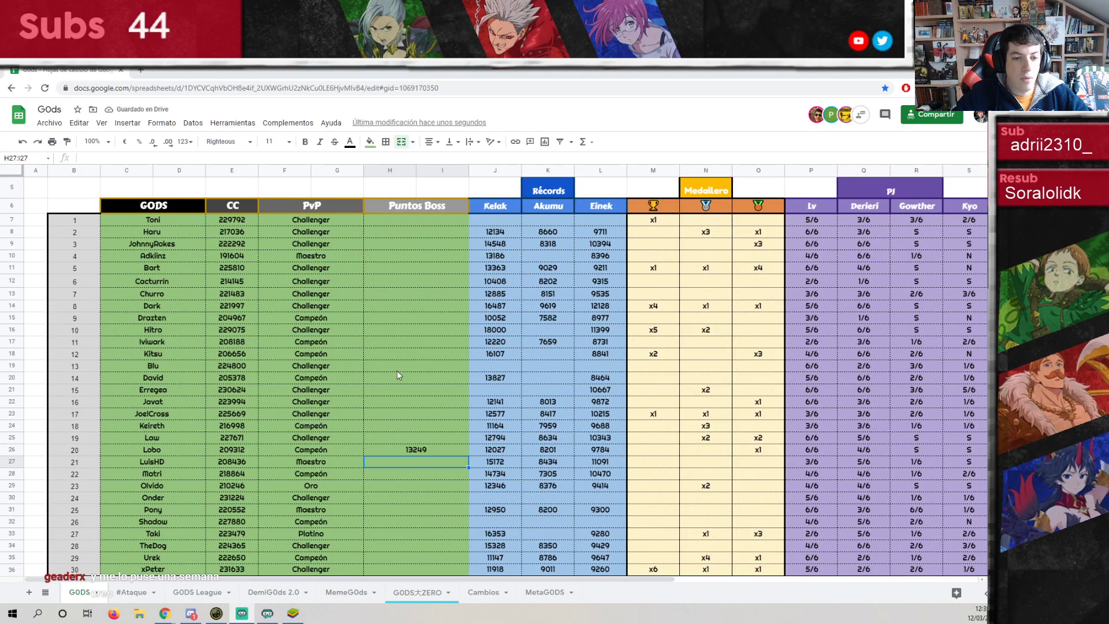
key(alt+Tab)
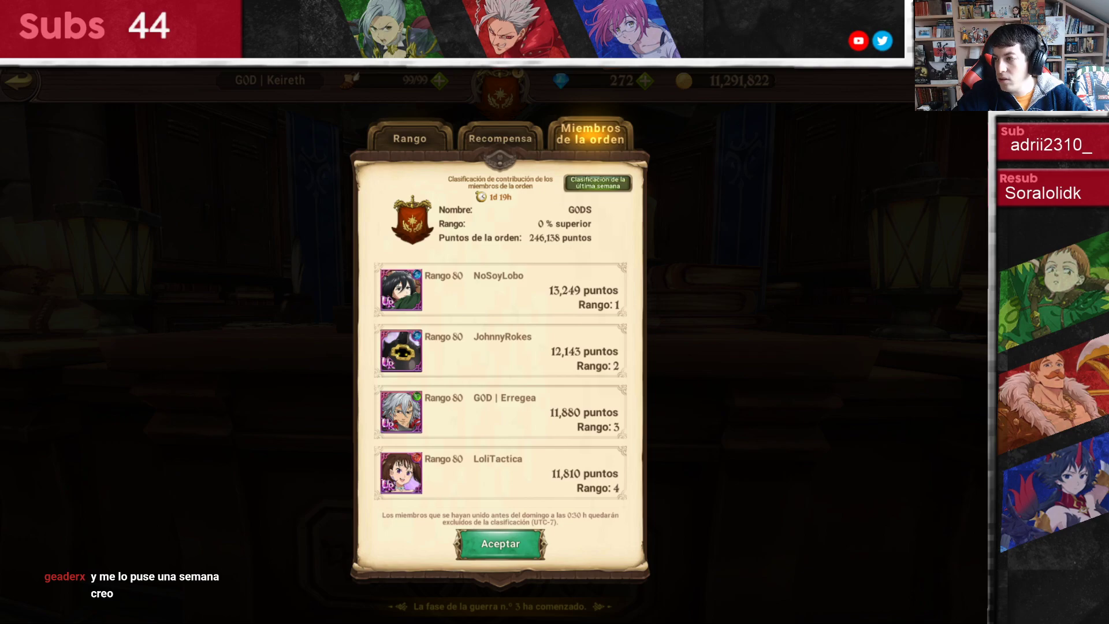
key(alt+Tab)
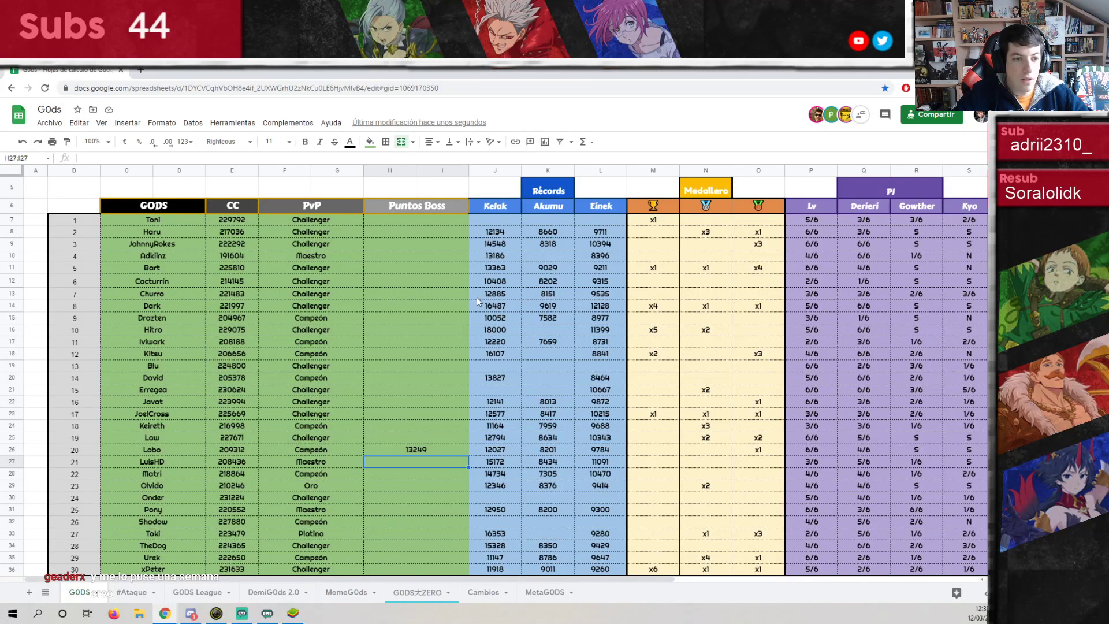
scroll(175, 363, down, 1)
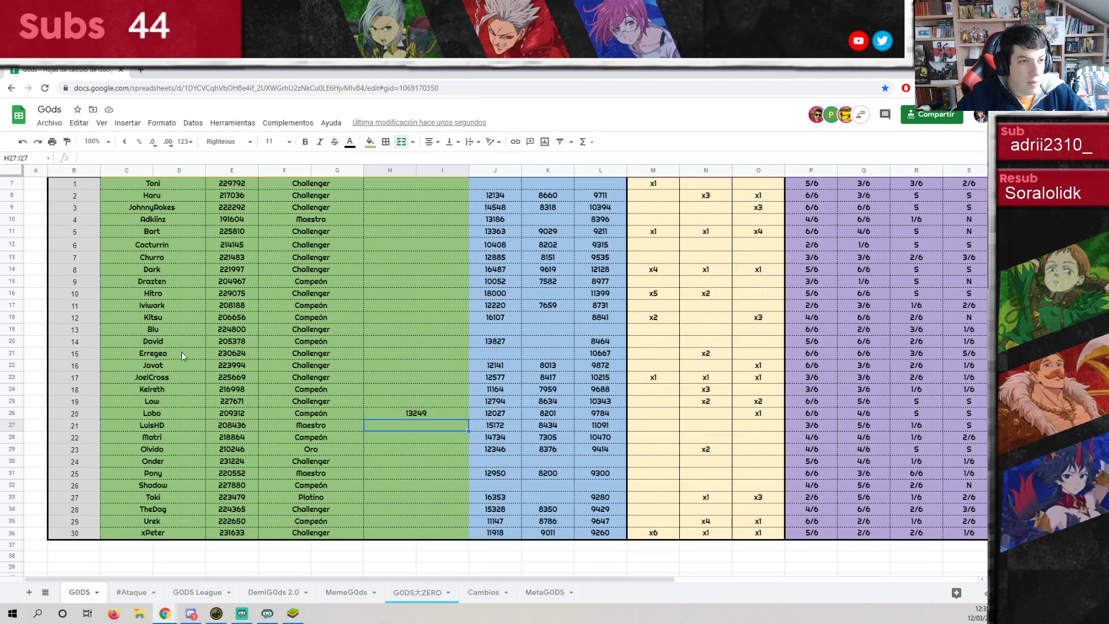
scroll(182, 335, up, 1)
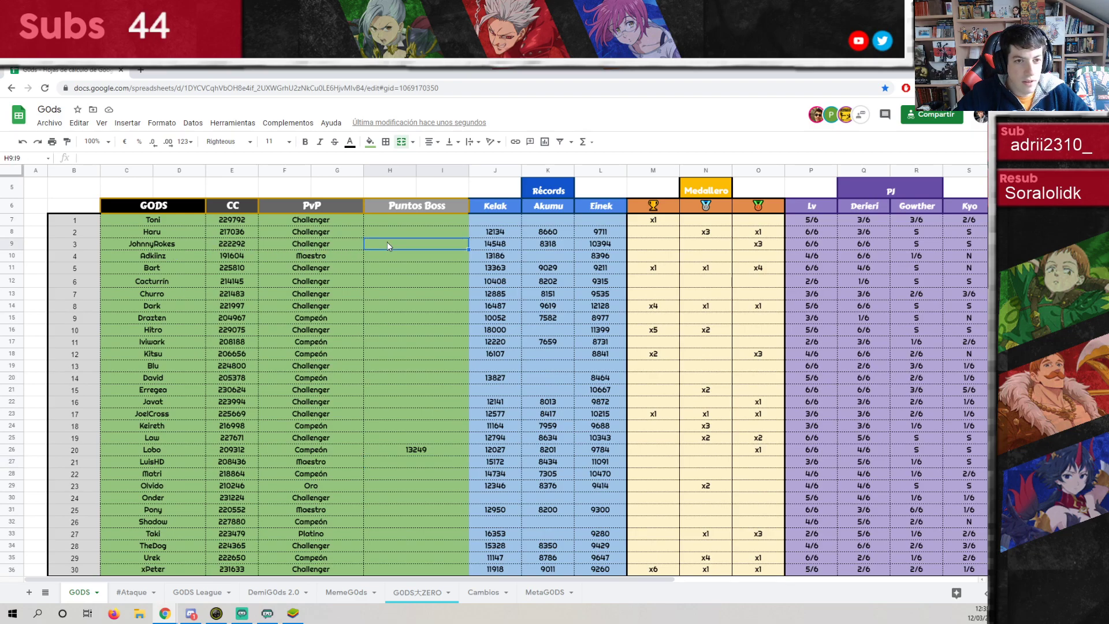
key(alt+Tab)
key(alt+Tab)
text(12143)
key(Return)
Check the game's order ranking again and enter 11880 as Puntos Boss for the third-ranked member.
key(alt+Tab)
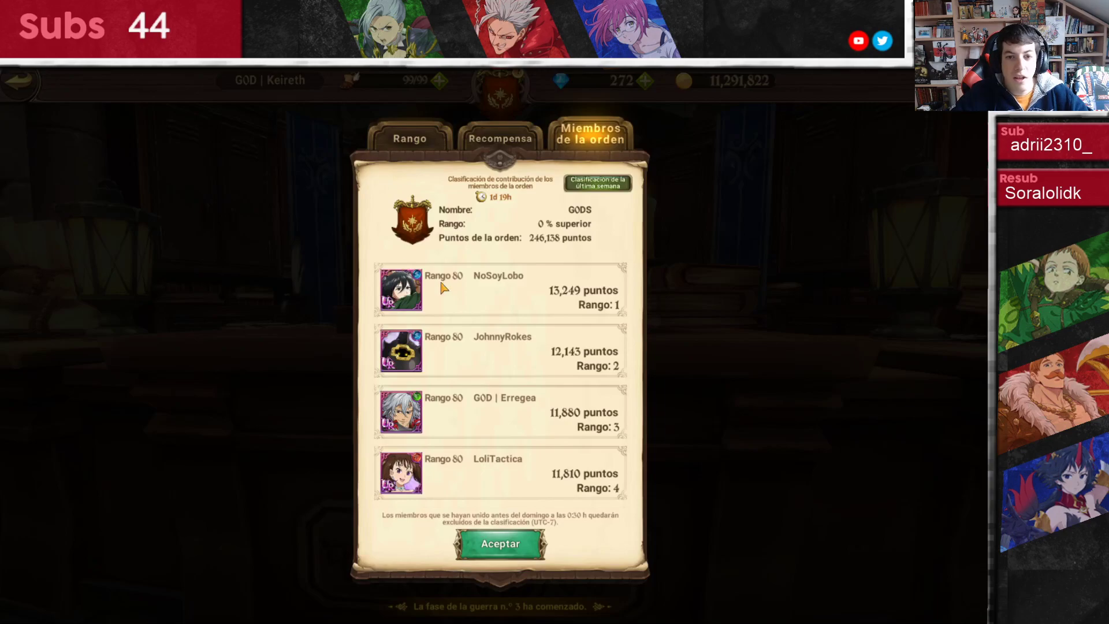
key(alt+Tab)
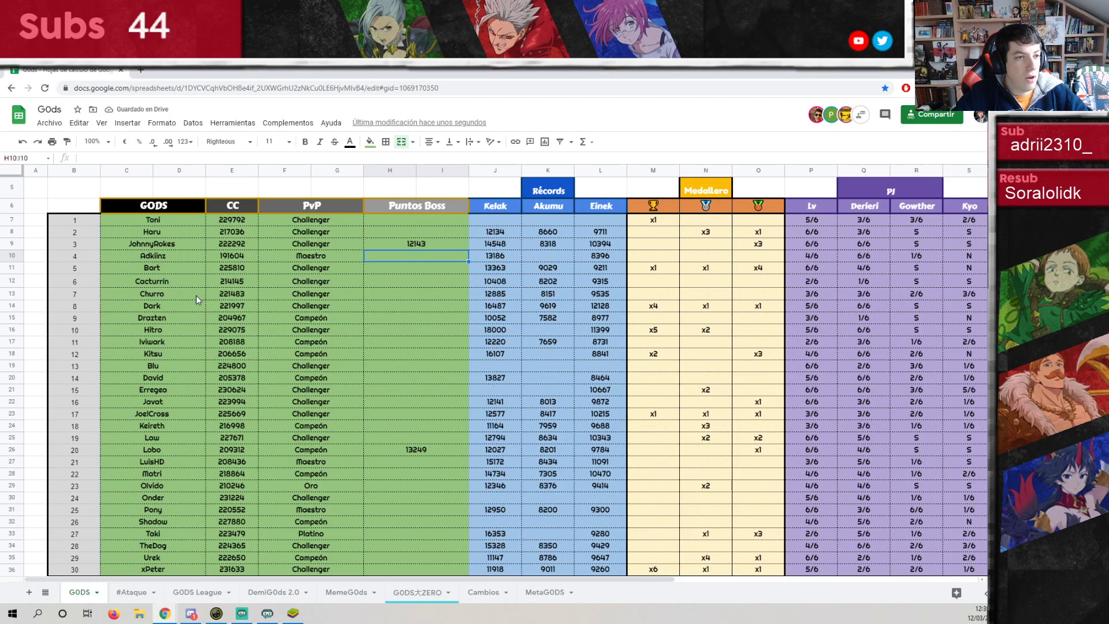
click(367, 391)
text(11880)
key(Return)
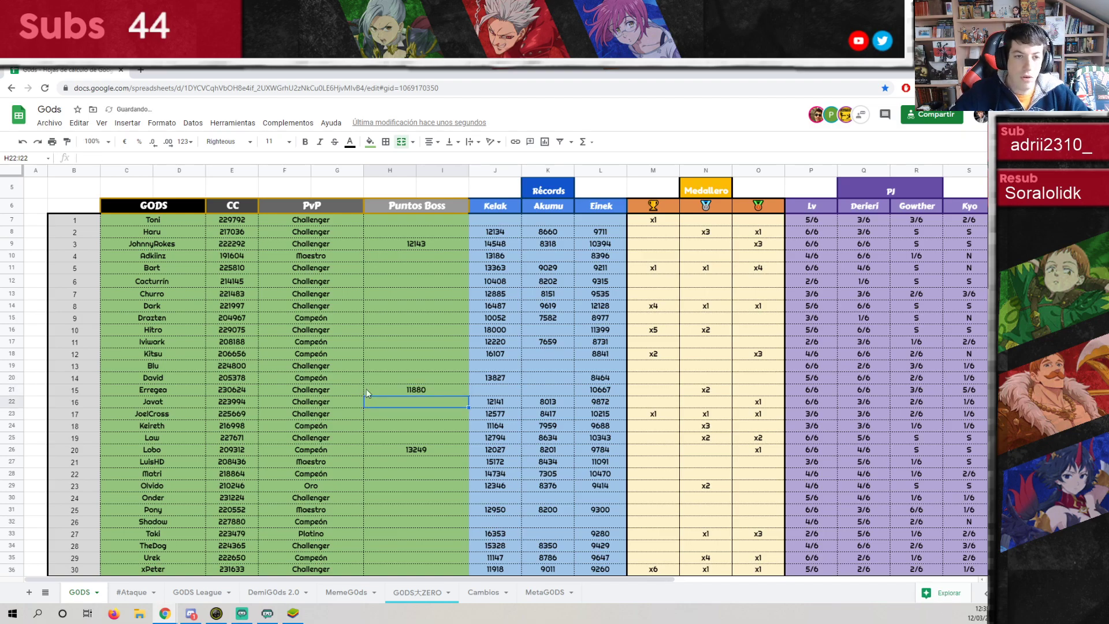
Sort the member table C7:T36 by column H in Z → A order, without a header row.
click(99, 141)
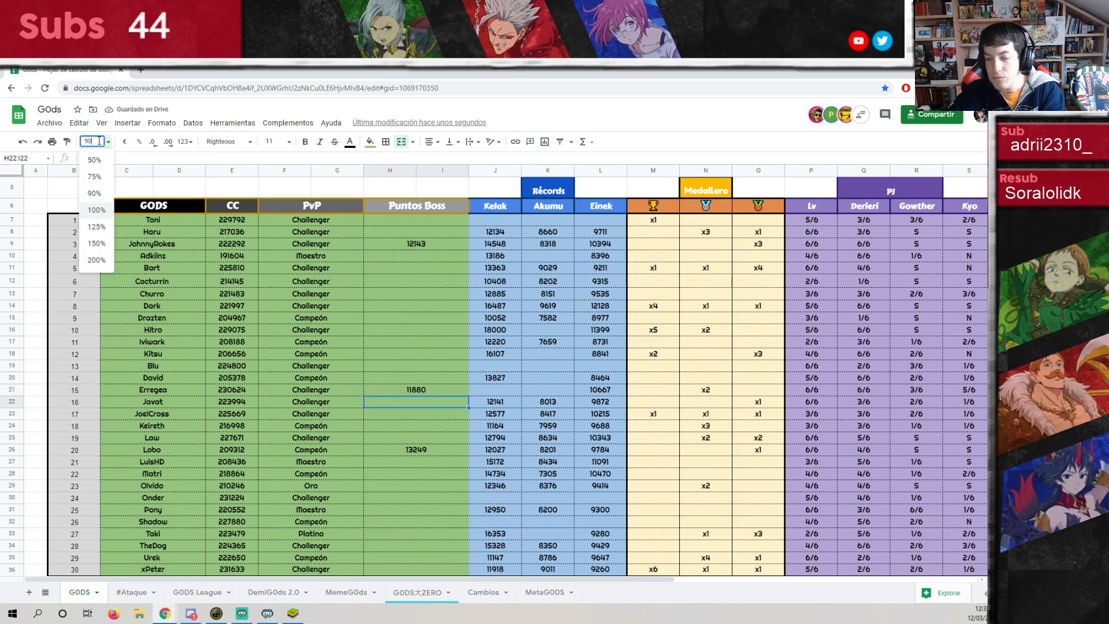
click(94, 193)
click(164, 218)
drag(164, 222, 924, 534)
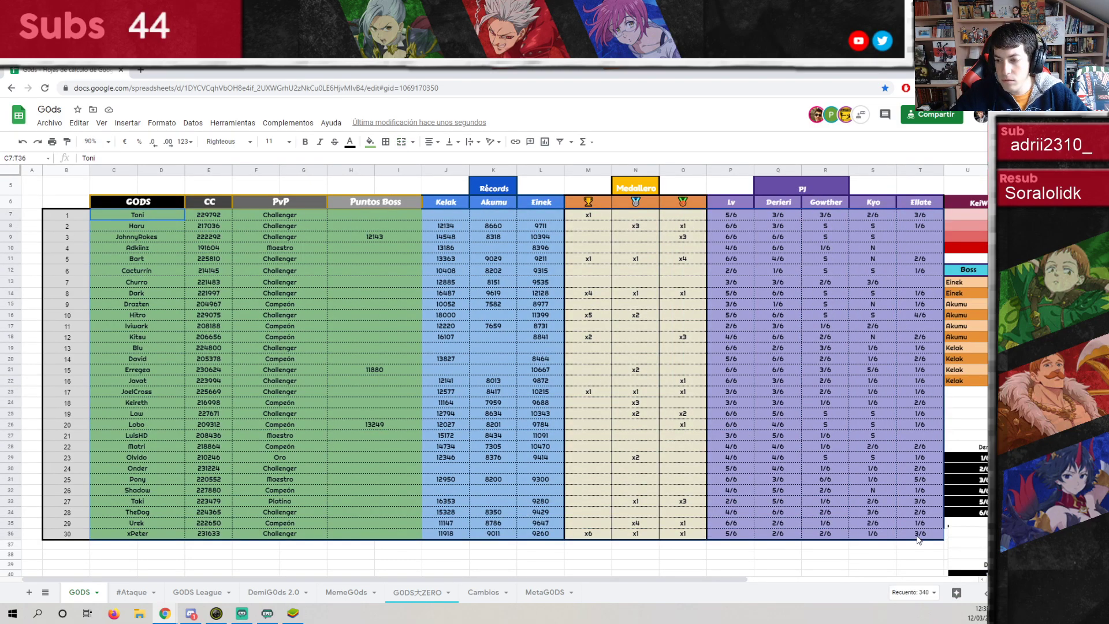
right_click(374, 301)
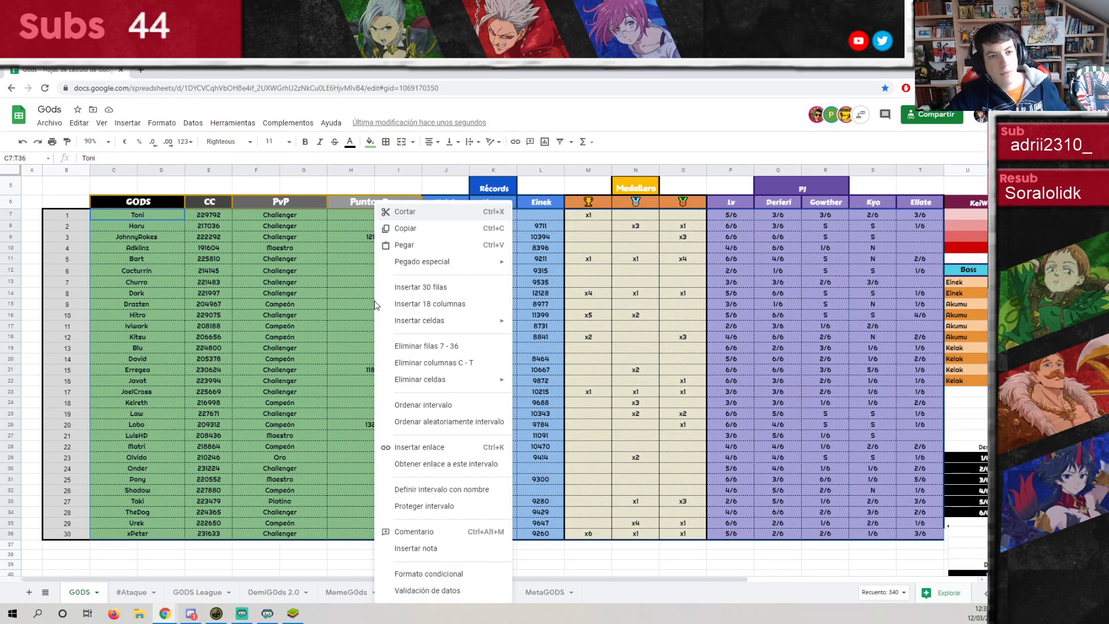
click(421, 406)
click(439, 341)
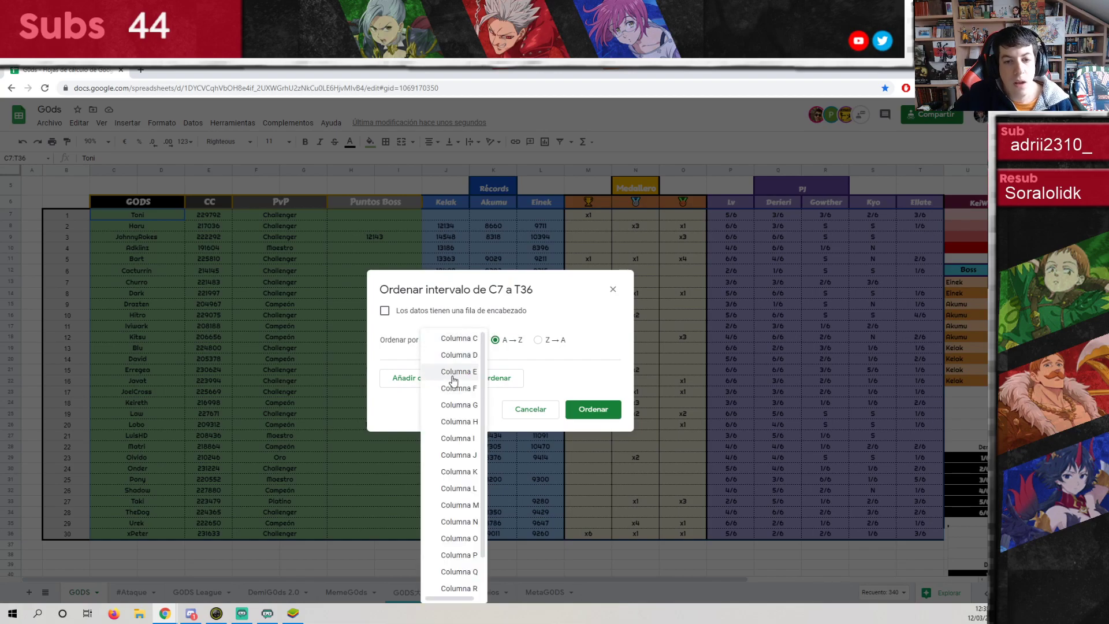
click(442, 424)
click(539, 340)
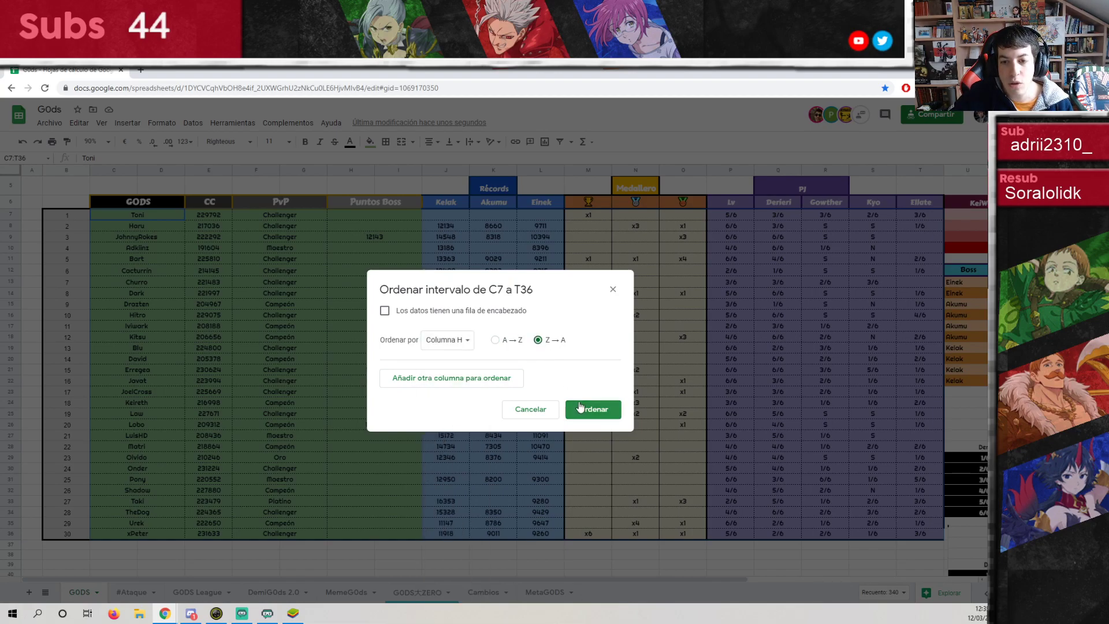
click(575, 407)
click(319, 247)
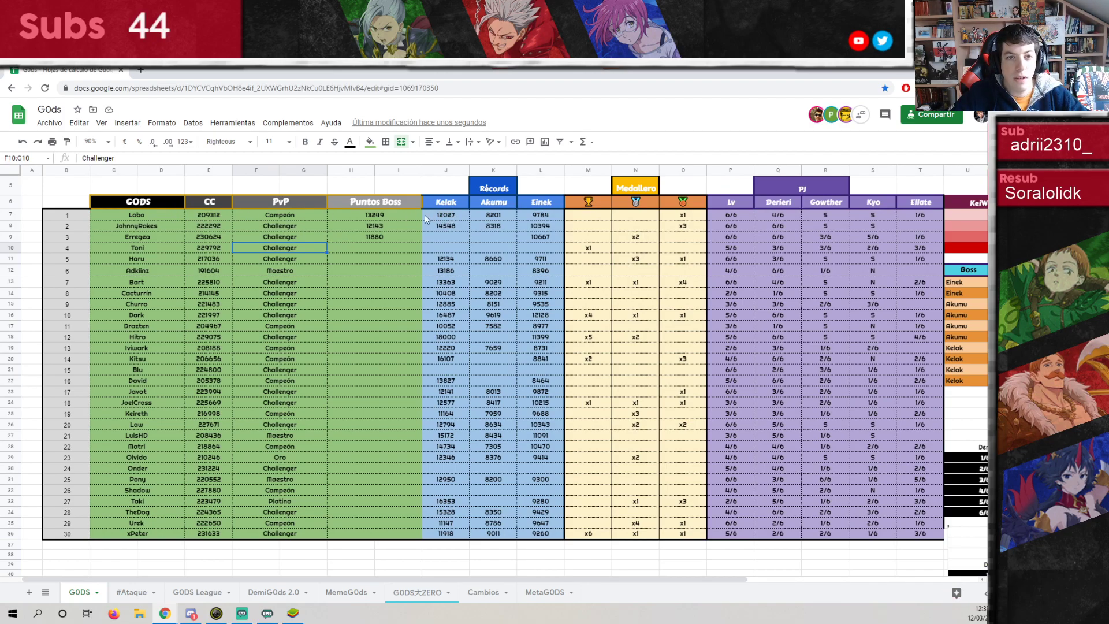
Fill the first member's row gold from the name column through Puntos Boss.
click(148, 213)
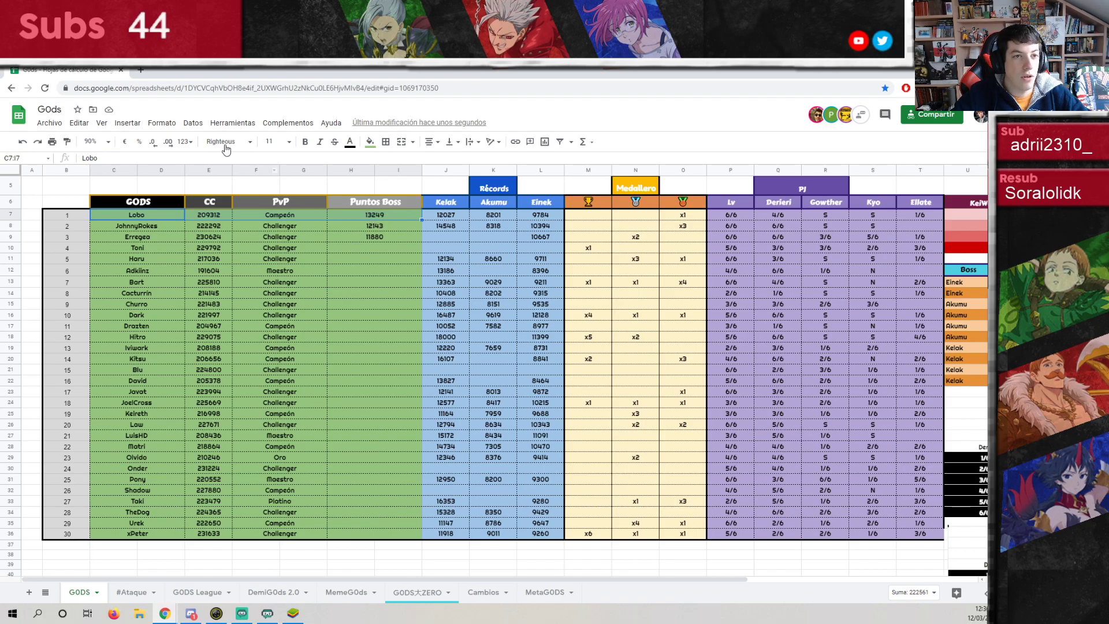
click(369, 141)
click(412, 328)
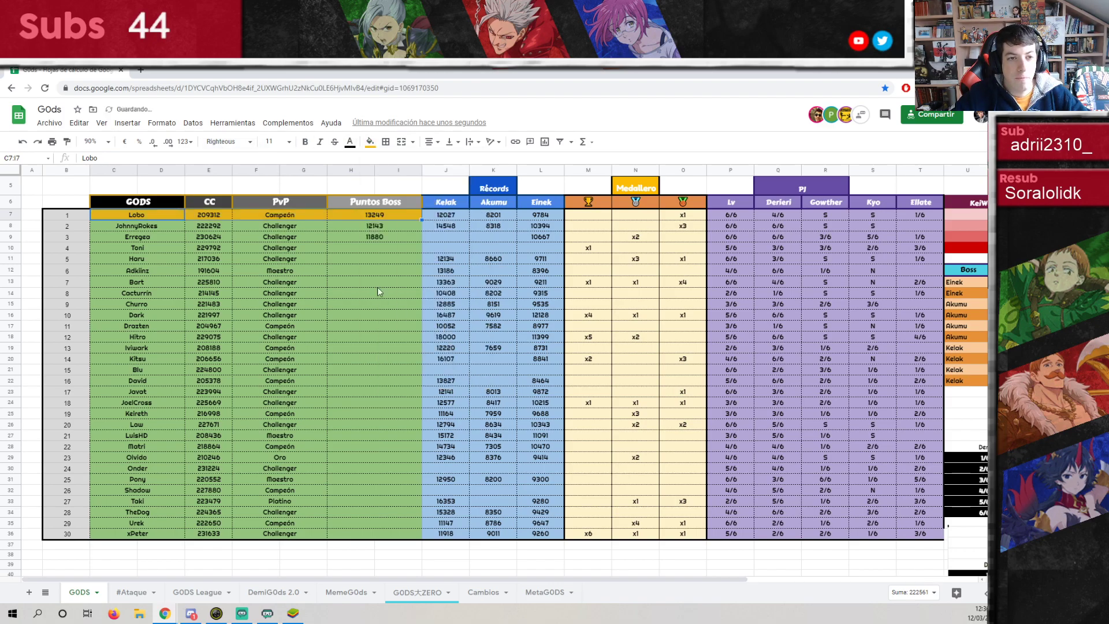
Fill the second member's row light grey from the name column through Puntos Boss.
drag(184, 227, 404, 226)
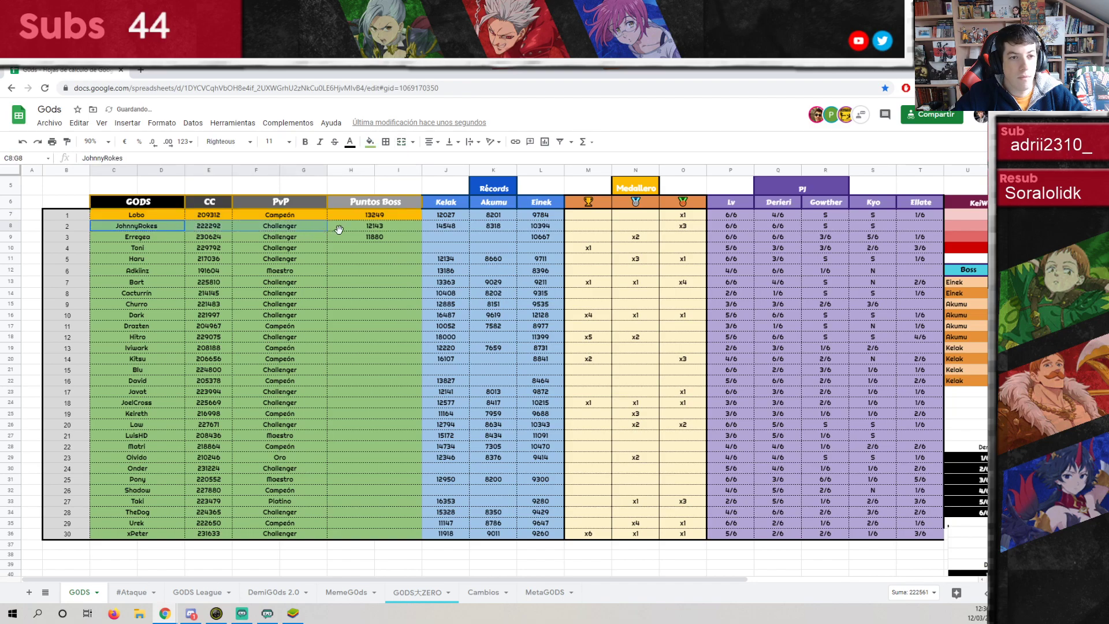
click(370, 141)
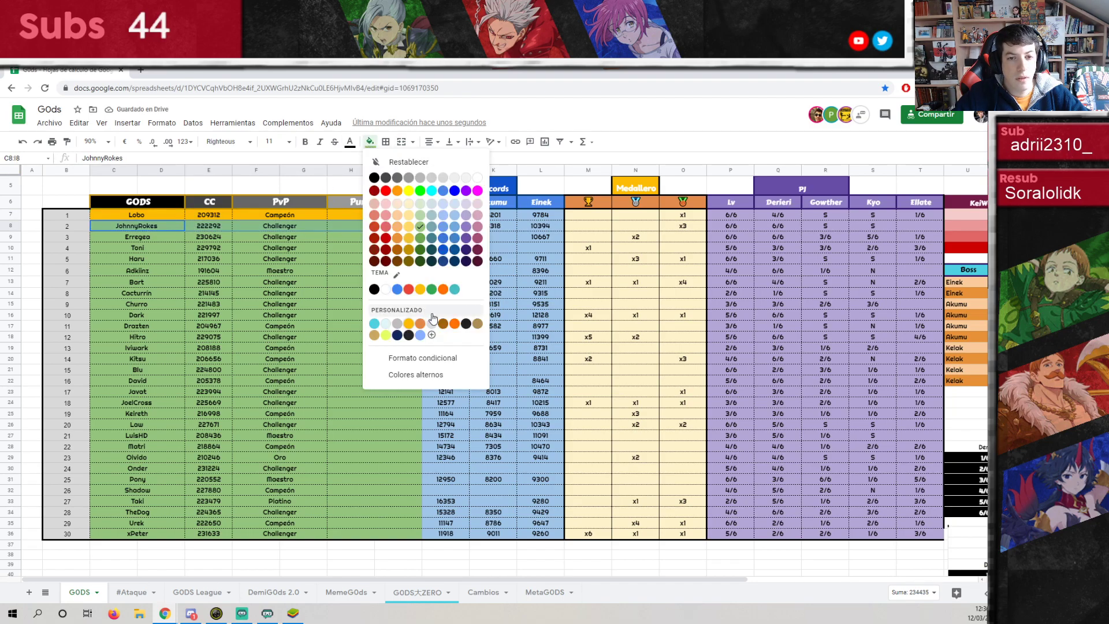
click(394, 323)
Fill the third member's row bronze brown from the name column through Puntos Boss.
drag(150, 236, 407, 237)
click(369, 142)
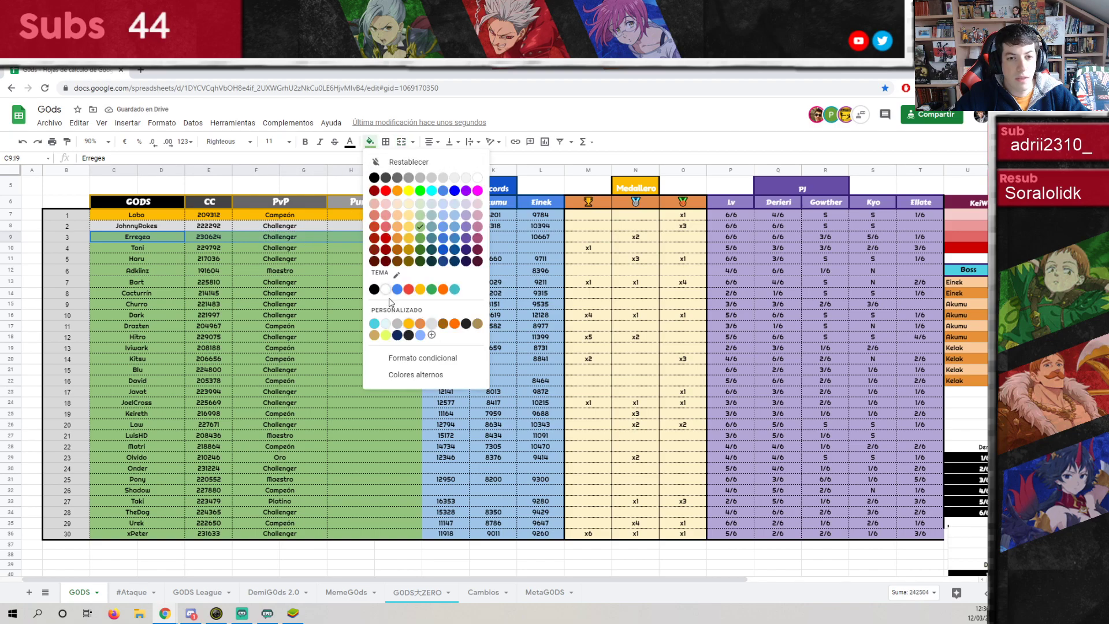
click(443, 323)
click(345, 294)
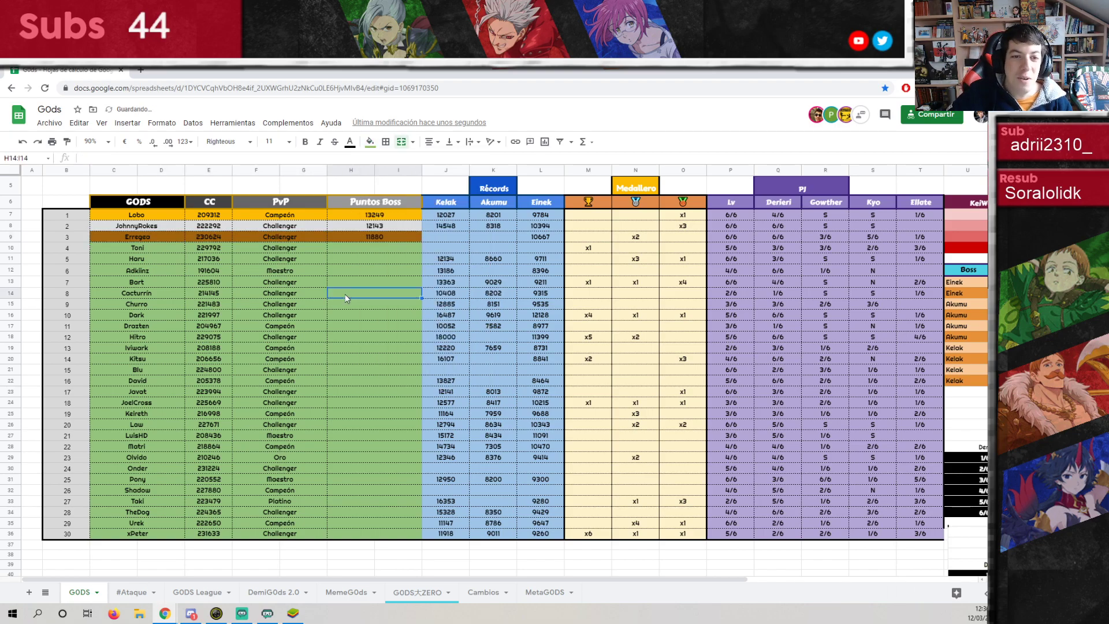
key(XF86AudioLowerVolume)
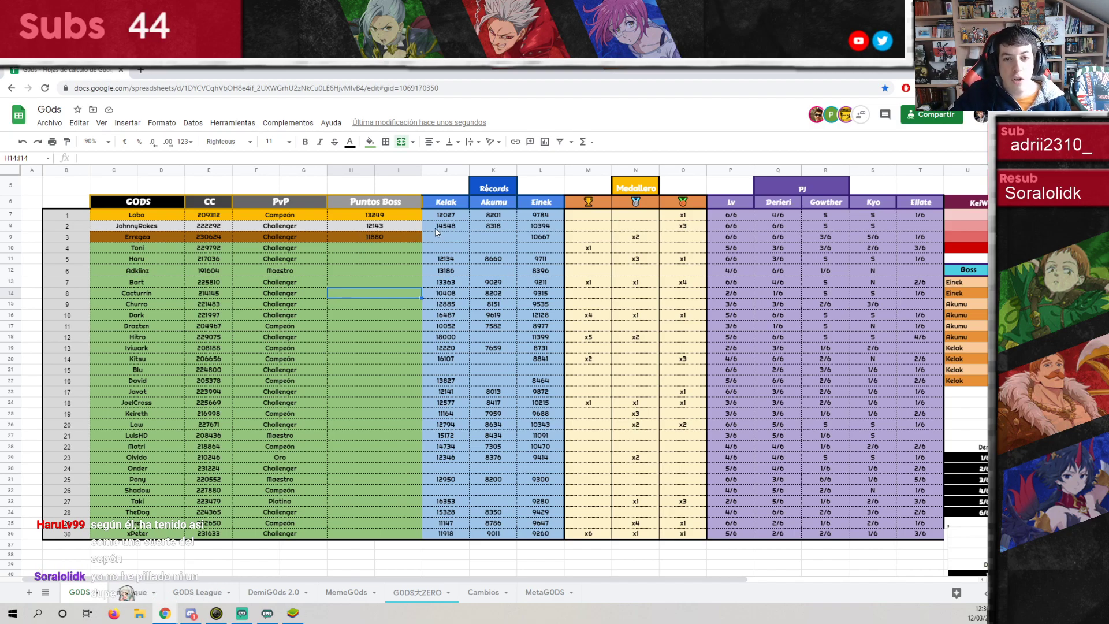
click(381, 261)
click(325, 259)
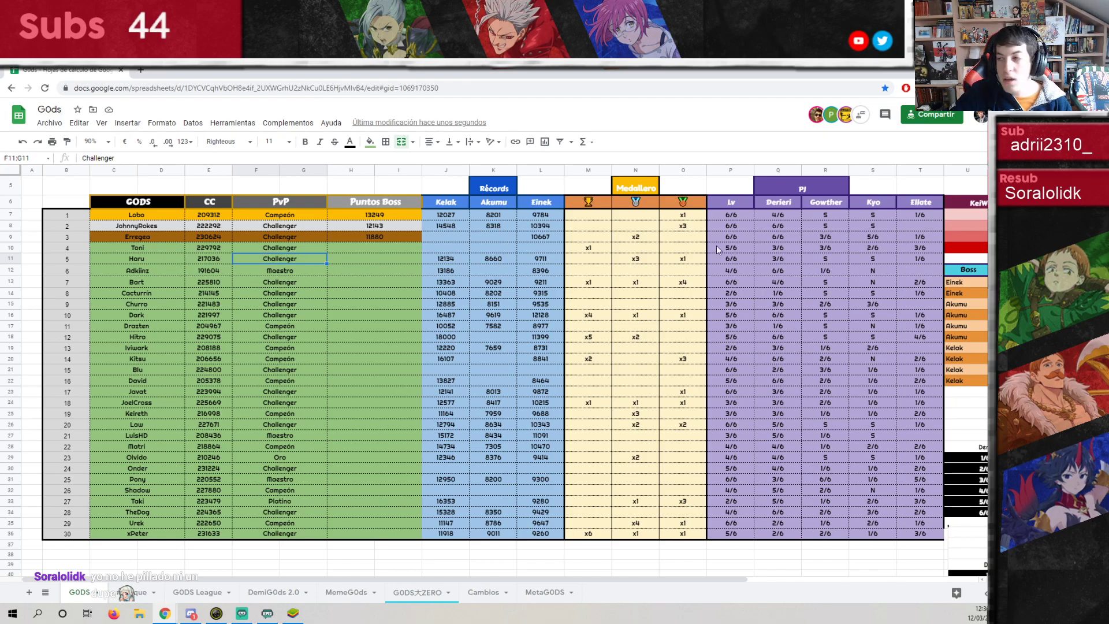
Switch to the game, review the order members' contribution ranking down to the last places, and leave the order screens.
key(alt+Tab)
scroll(507, 297, down, 10)
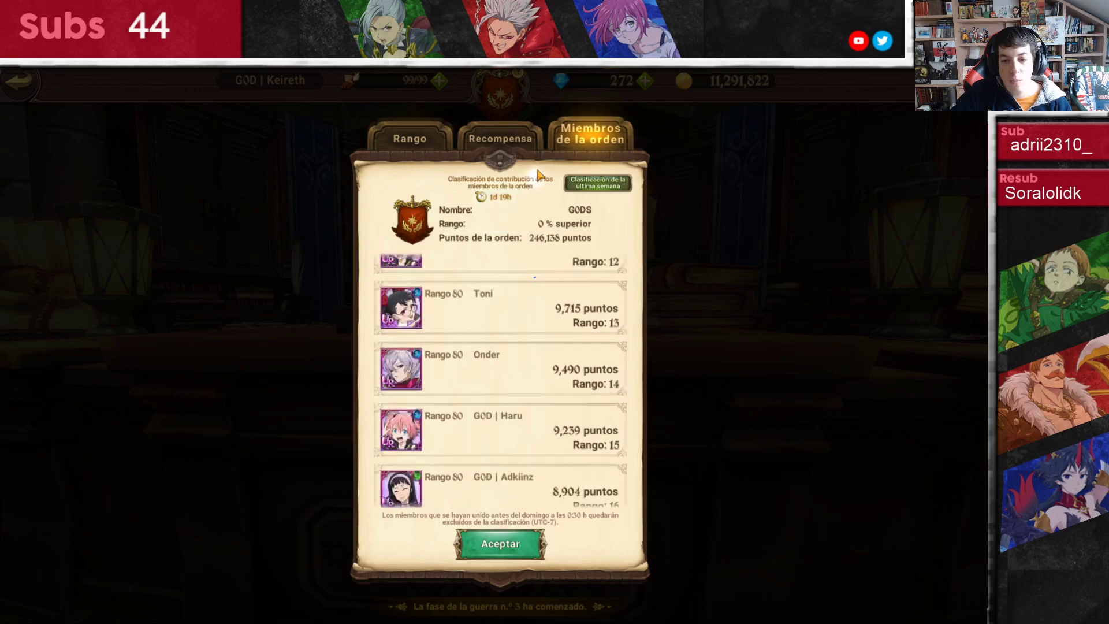
drag(518, 361, 516, 443)
drag(518, 362, 518, 338)
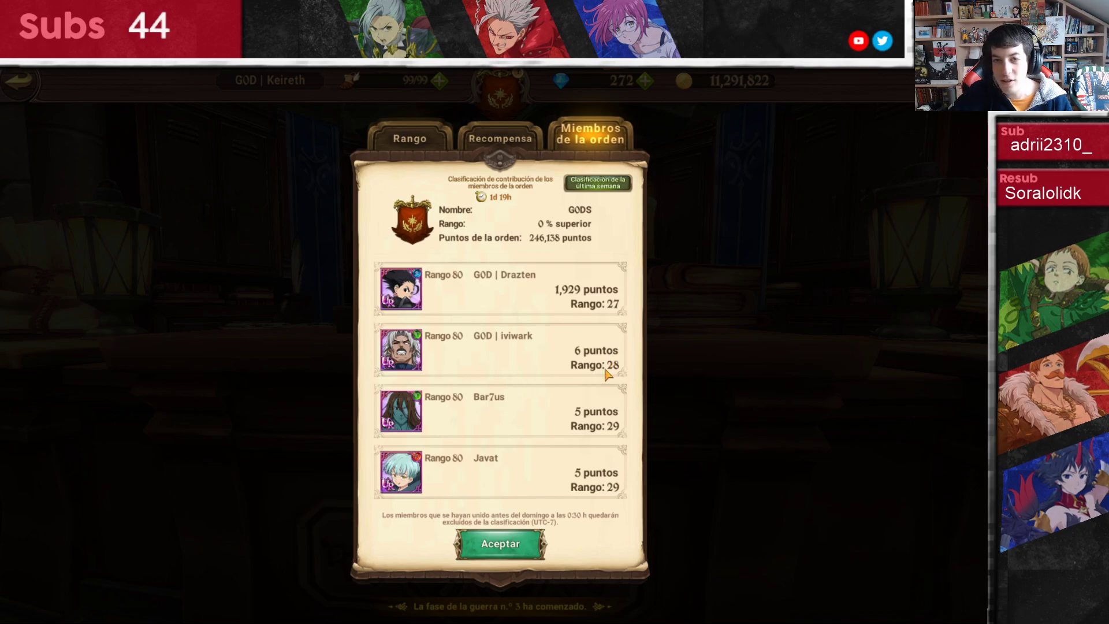
click(518, 543)
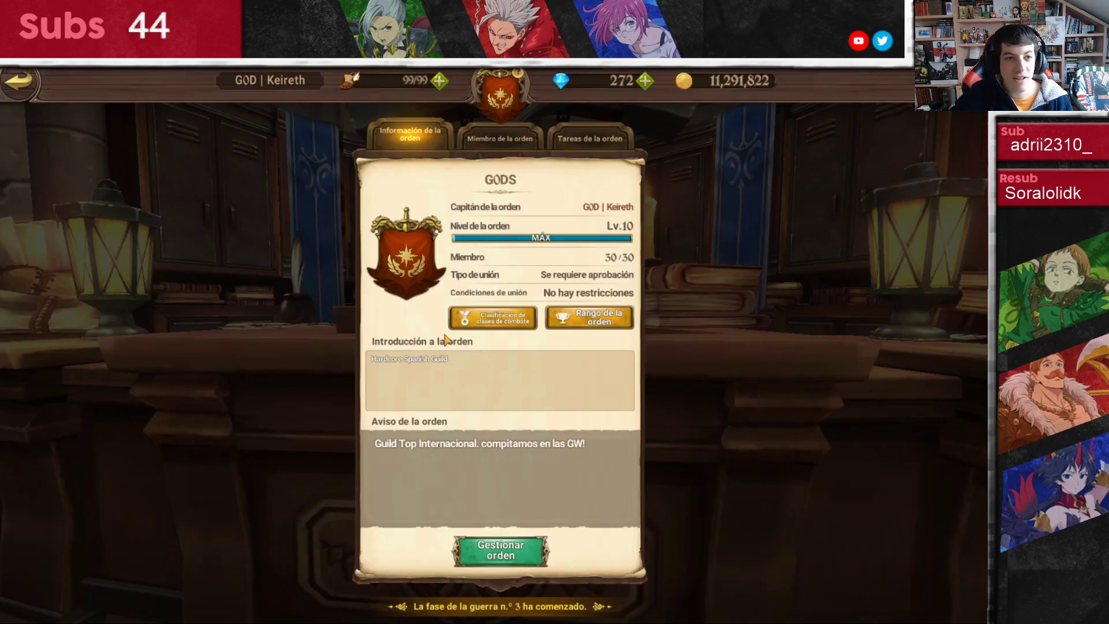
click(20, 84)
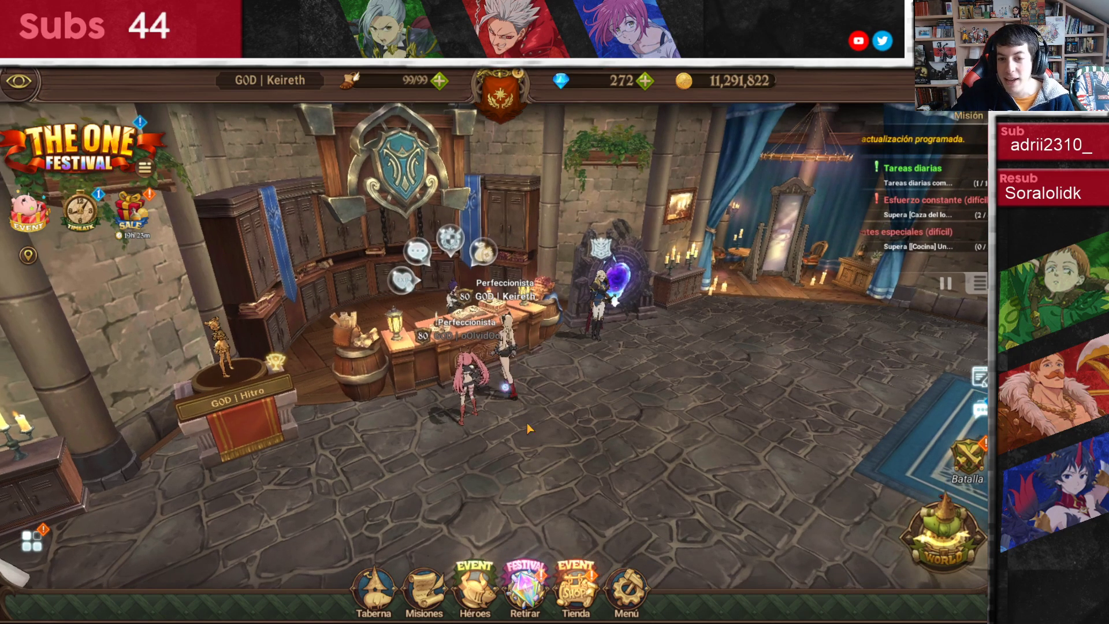
click(558, 459)
click(554, 442)
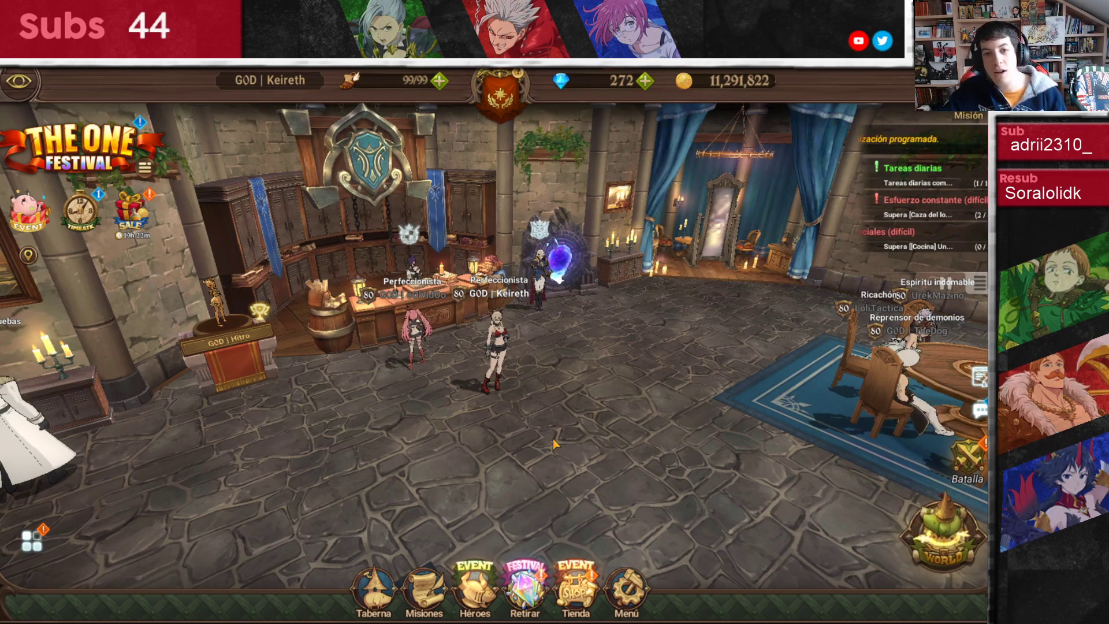
click(552, 430)
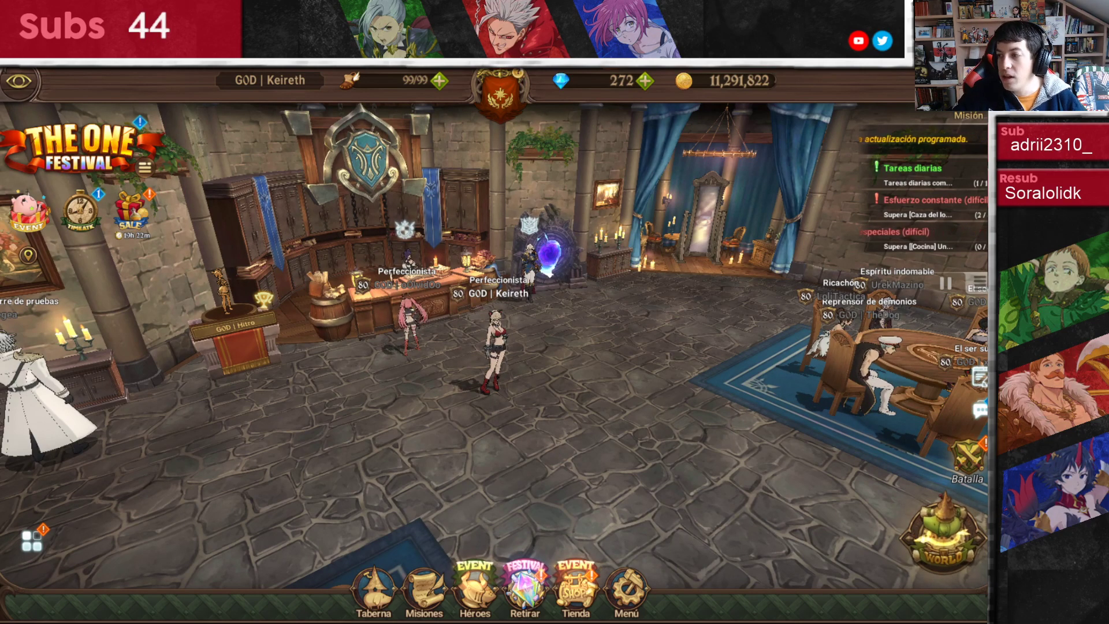
click(622, 320)
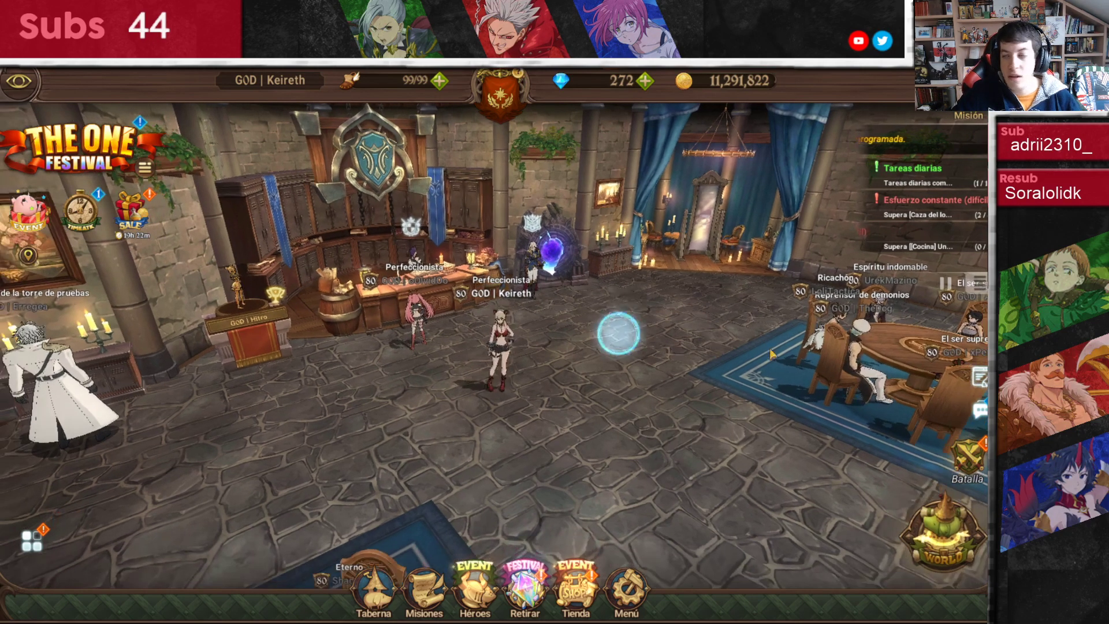
key(alt+Tab)
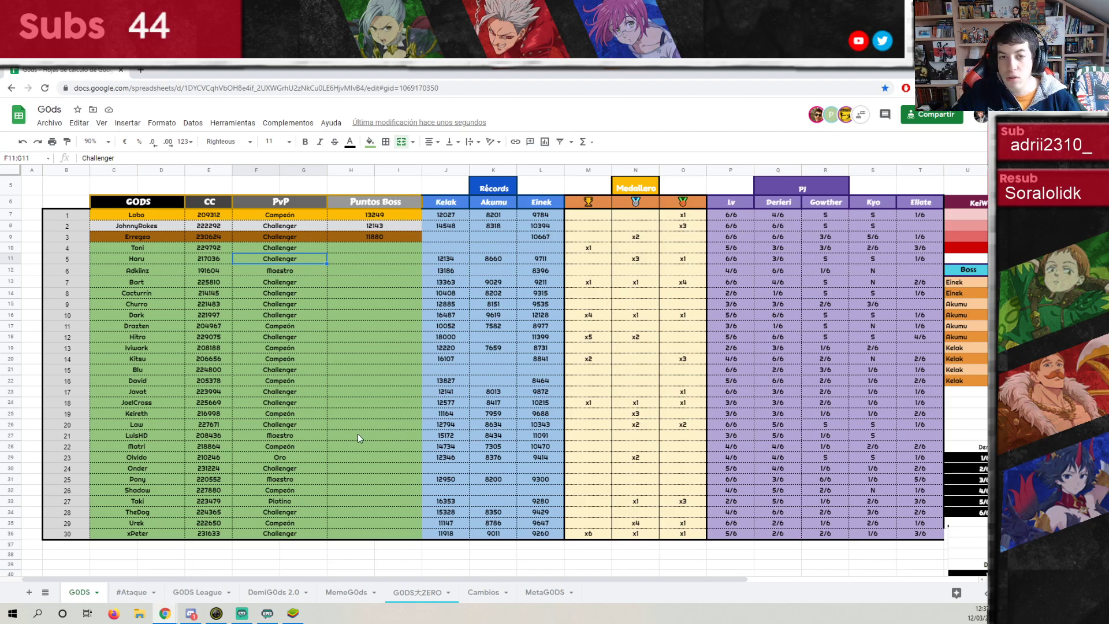
click(67, 202)
key(Up)
key(Up)
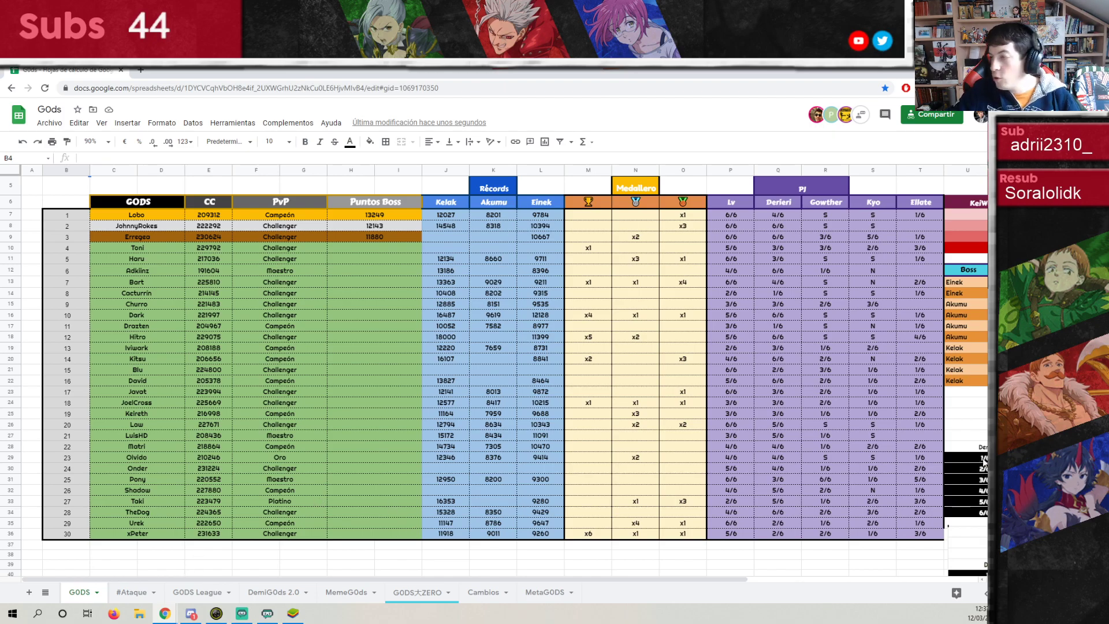
Switch to Discord and share Screen 1 in the Combates G0ds League voice channel.
key(alt+Tab)
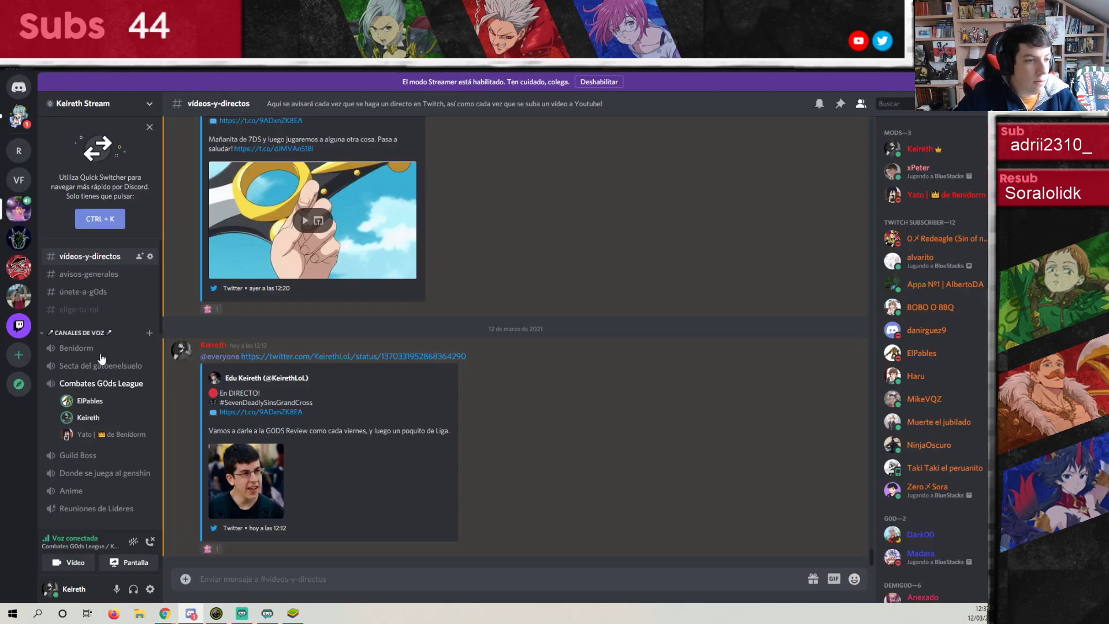
click(134, 562)
click(471, 284)
click(449, 321)
click(566, 459)
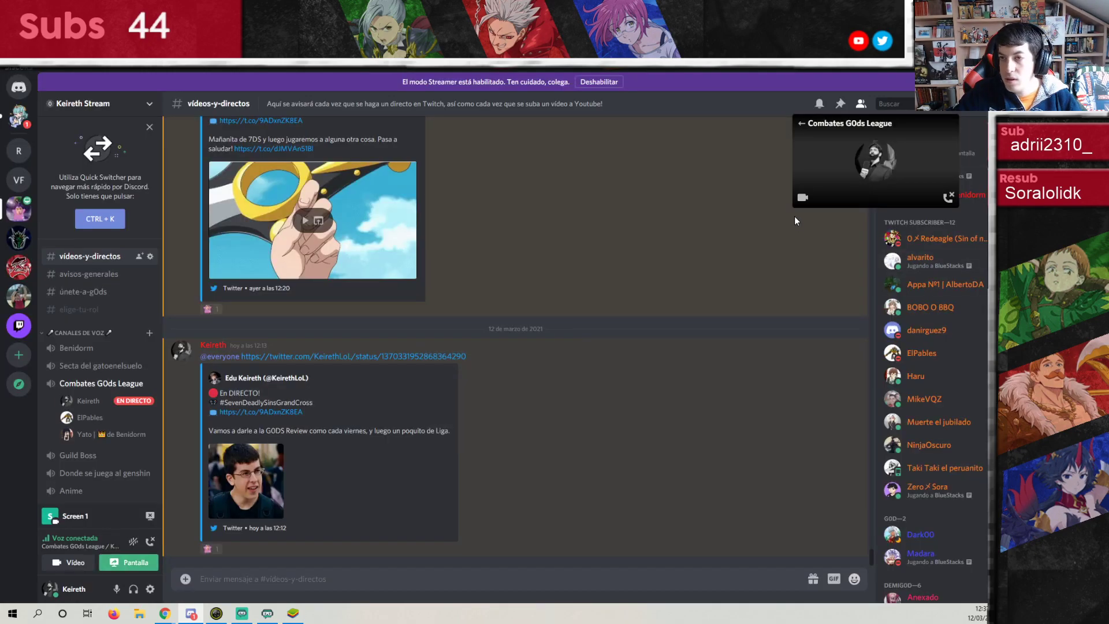
Return to the spreadsheet in the browser and open the DemiG0ds 2.0 sheet to view its member table.
key(alt+Tab)
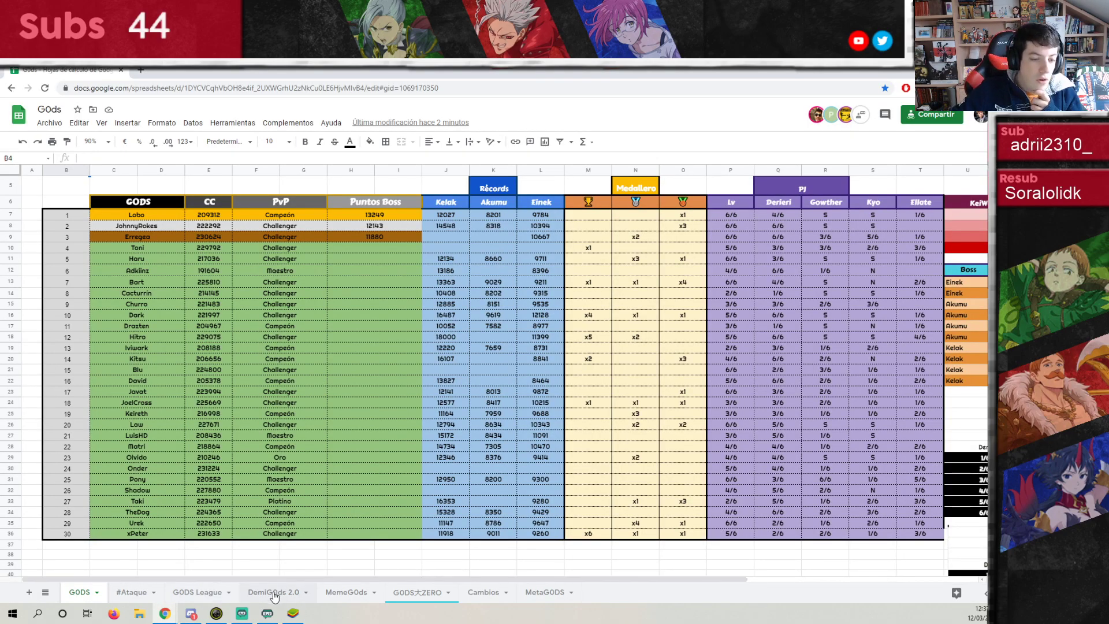
scroll(439, 391, down, 1)
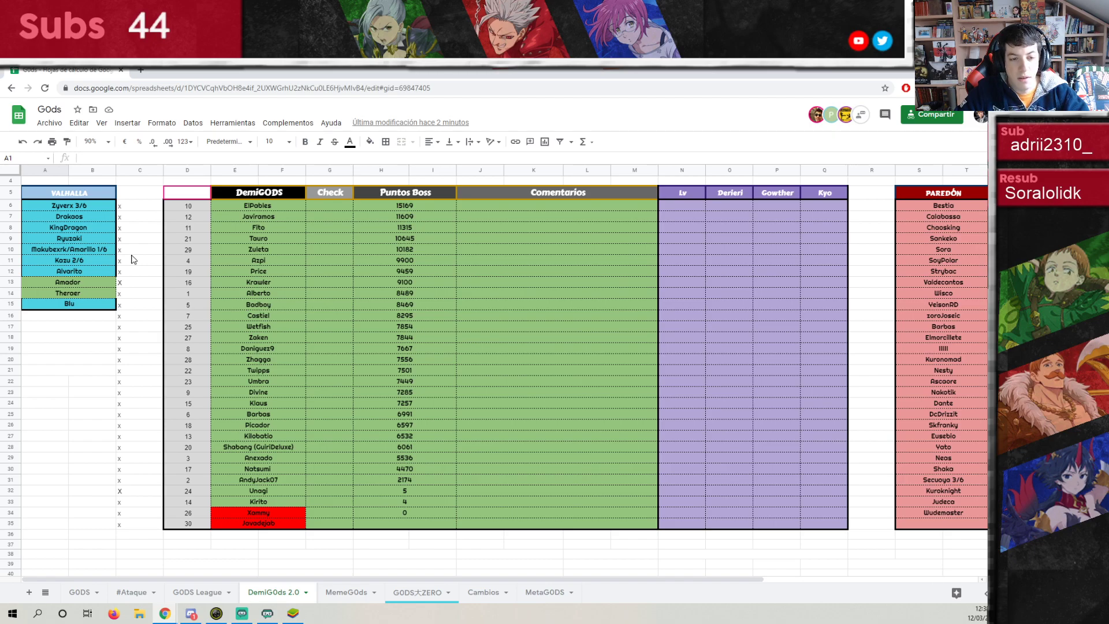
Fill the name cell of member number 20, in row 28 of the DemiG0ds 2.0 table, red.
click(239, 444)
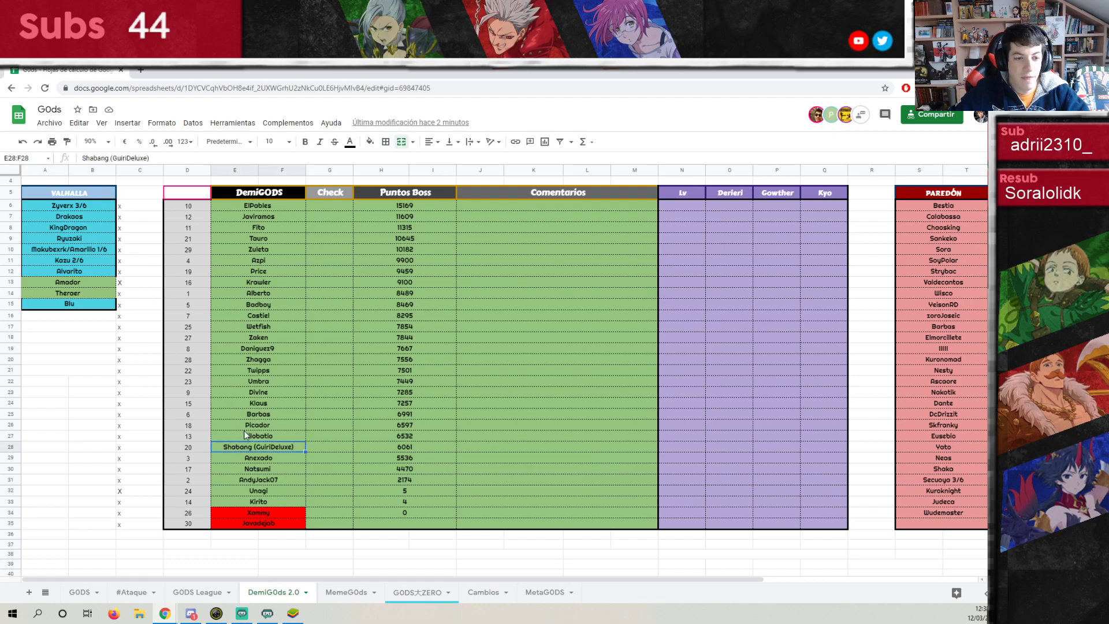
click(370, 142)
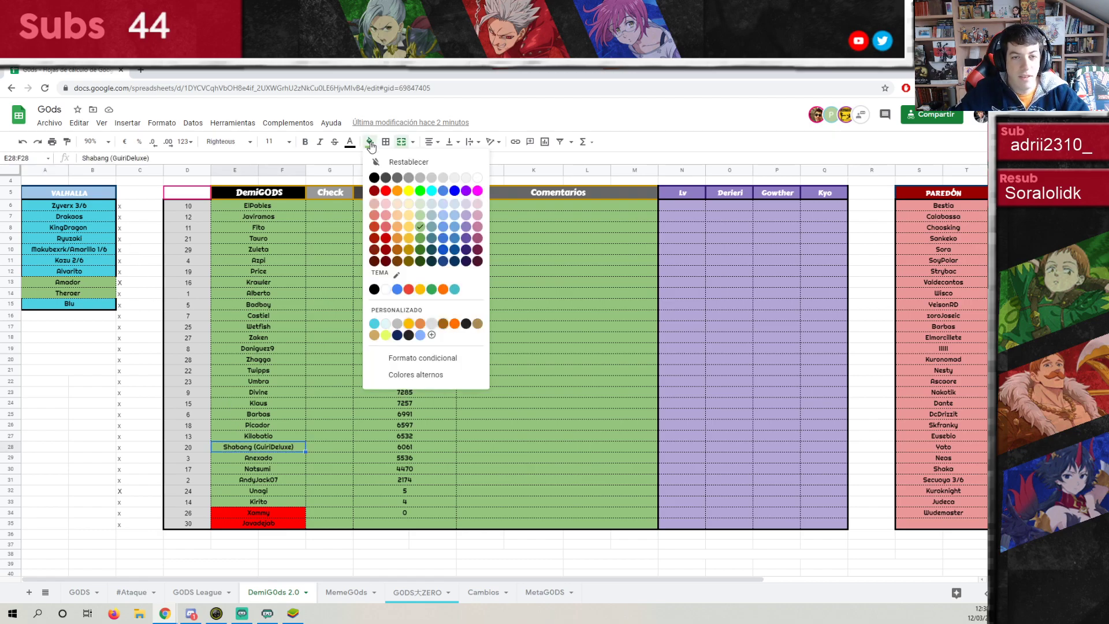
click(386, 194)
click(177, 363)
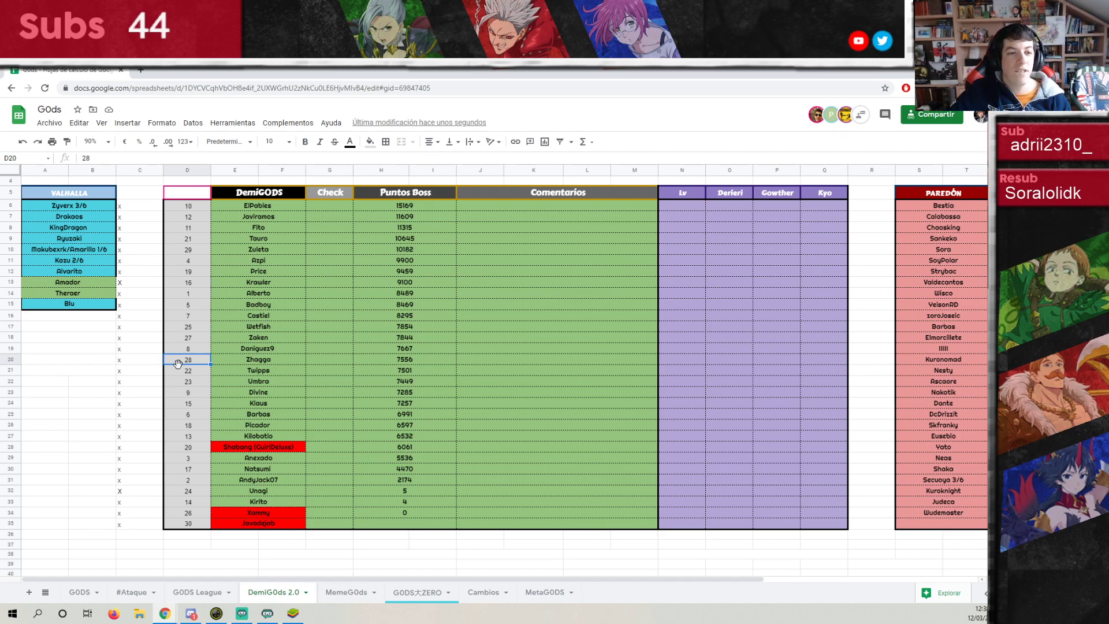
Examine the five highest-ranked members in the DemiG0ds 2.0 table, checking the first three individually.
drag(231, 205, 223, 252)
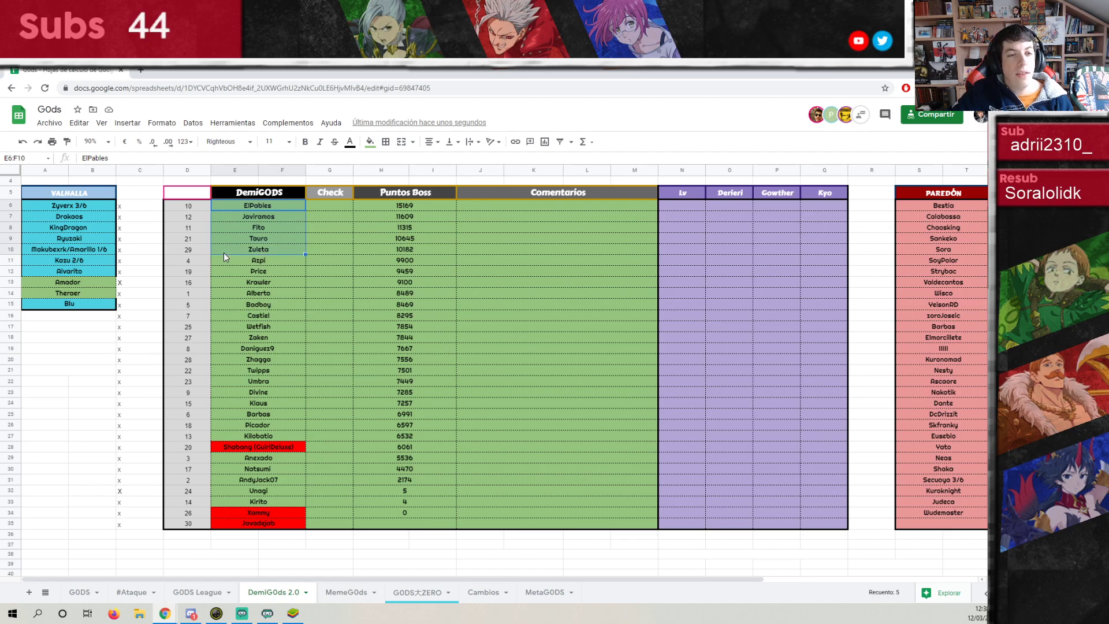
click(241, 207)
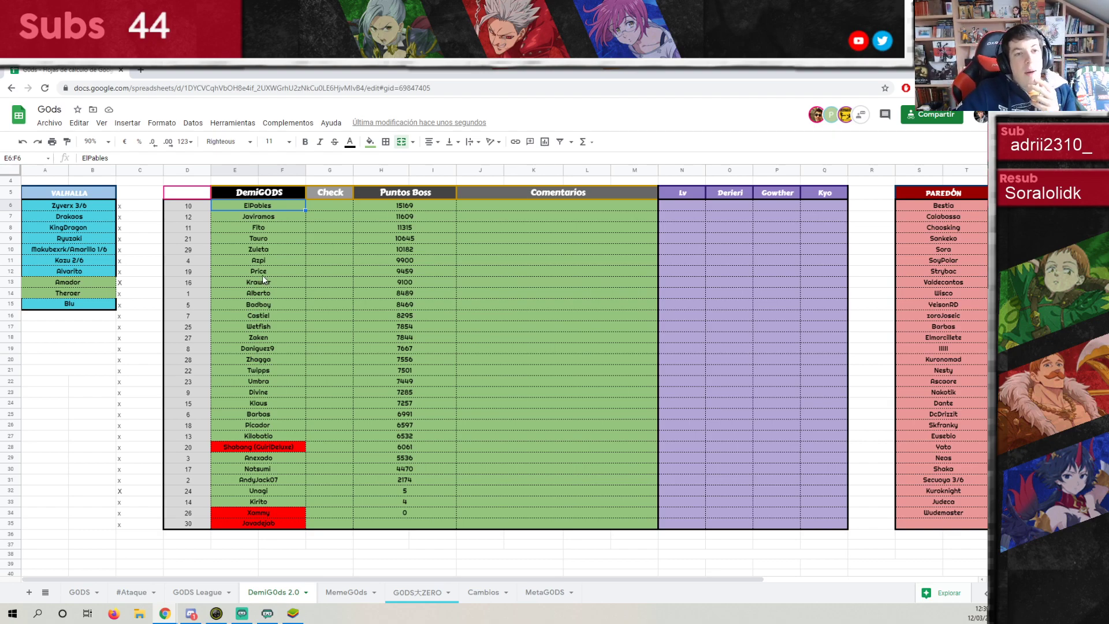
click(295, 228)
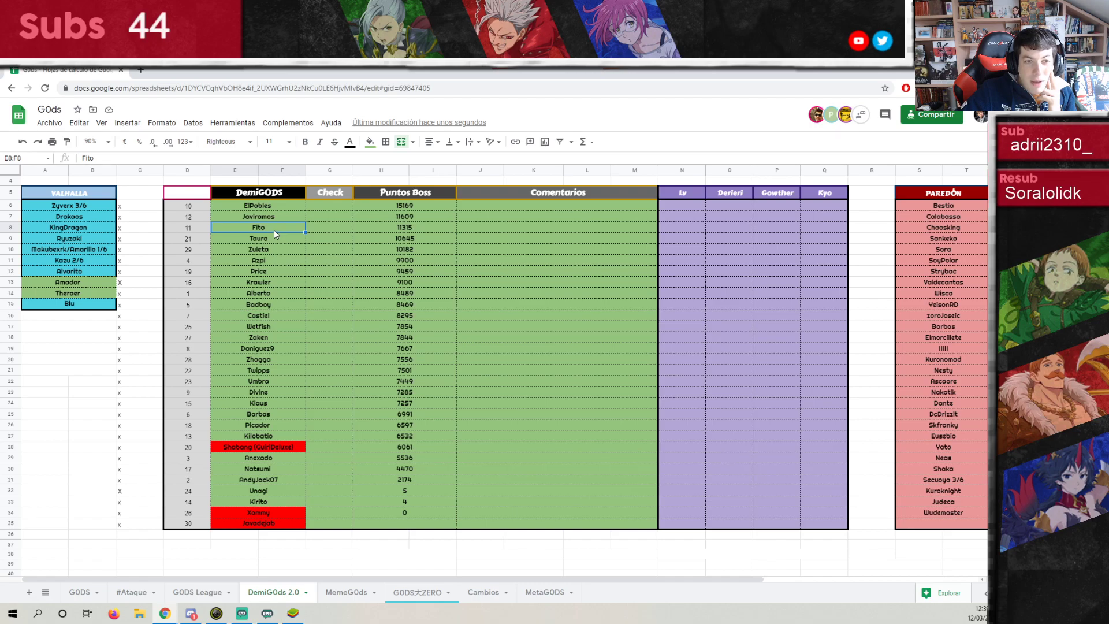
click(289, 215)
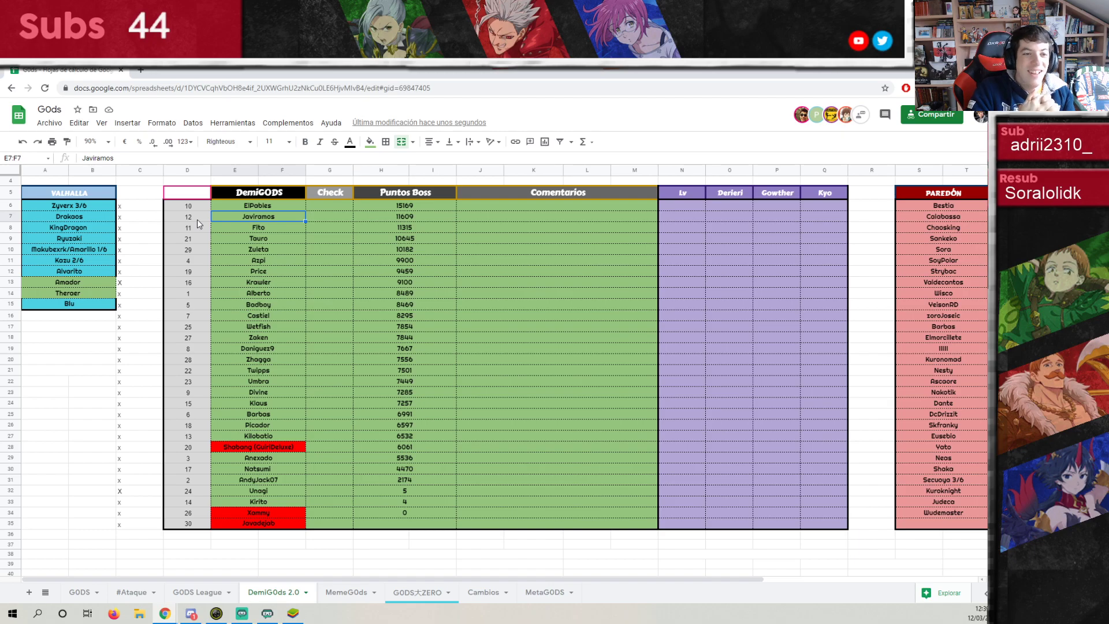
Raise the computer's playback volume slightly.
key(XF86AudioLowerVolume)
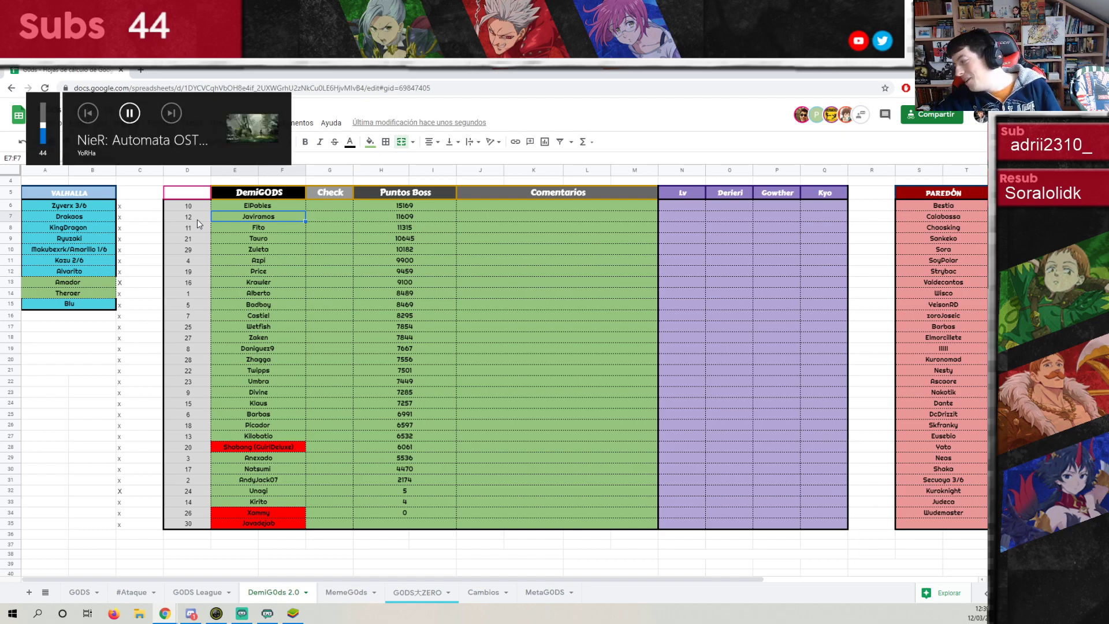
key(XF86AudioRaiseVolume)
key(XF86AudioRaiseVolume)
key(XF86AudioRaiseVolume)
key(XF86AudioRaiseVolume)
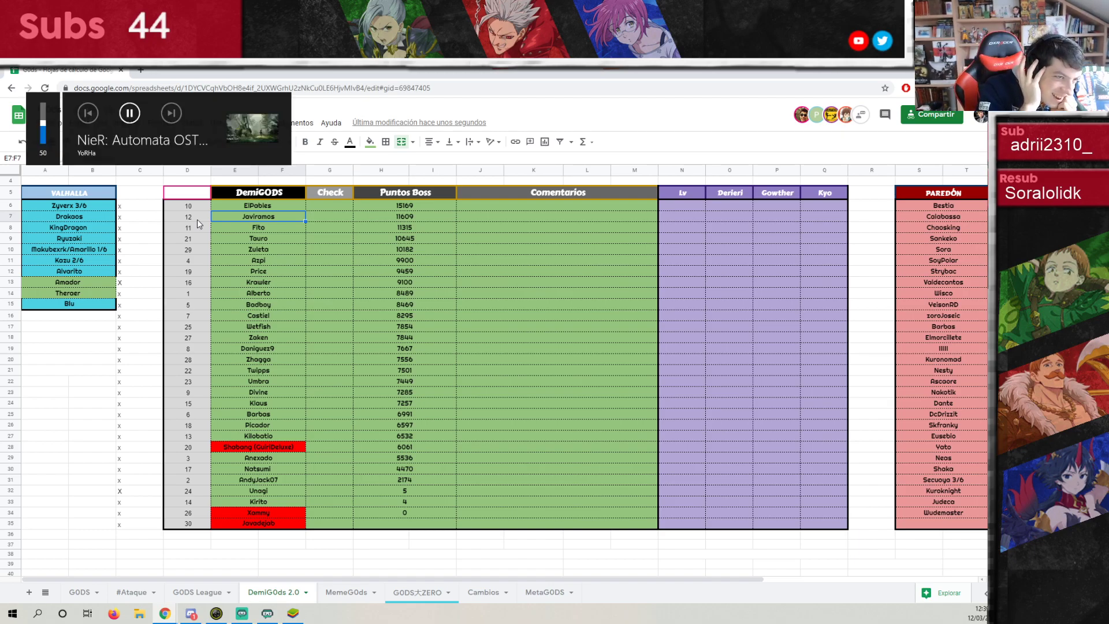
key(XF86AudioLowerVolume)
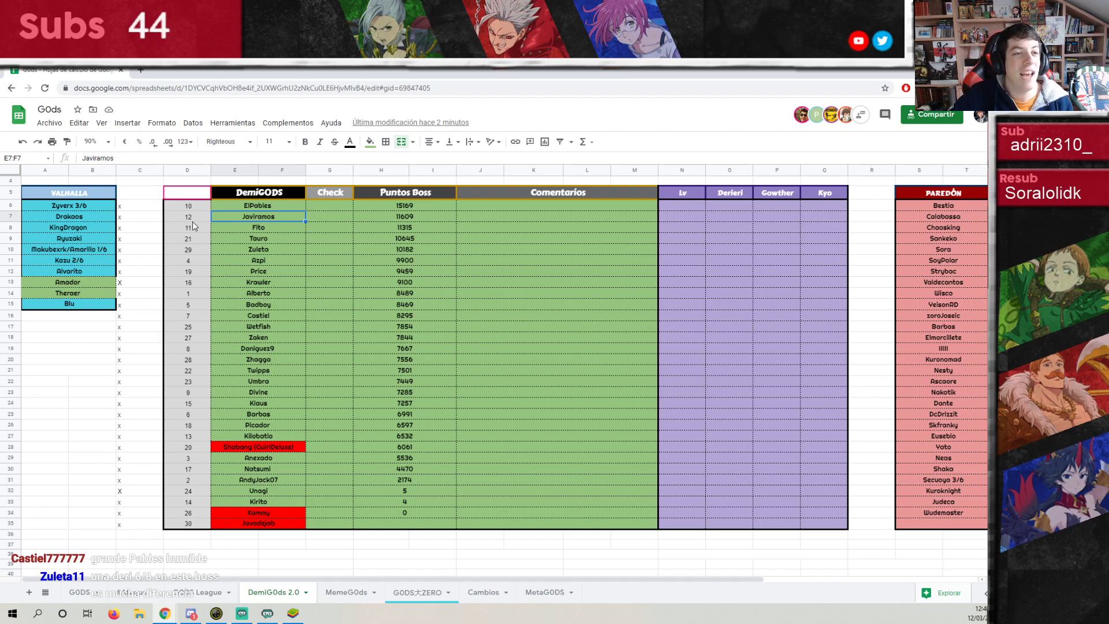
Compare the second- to fifth-ranked DemiG0ds members and the member numbers beside the leading names.
drag(187, 206, 180, 300)
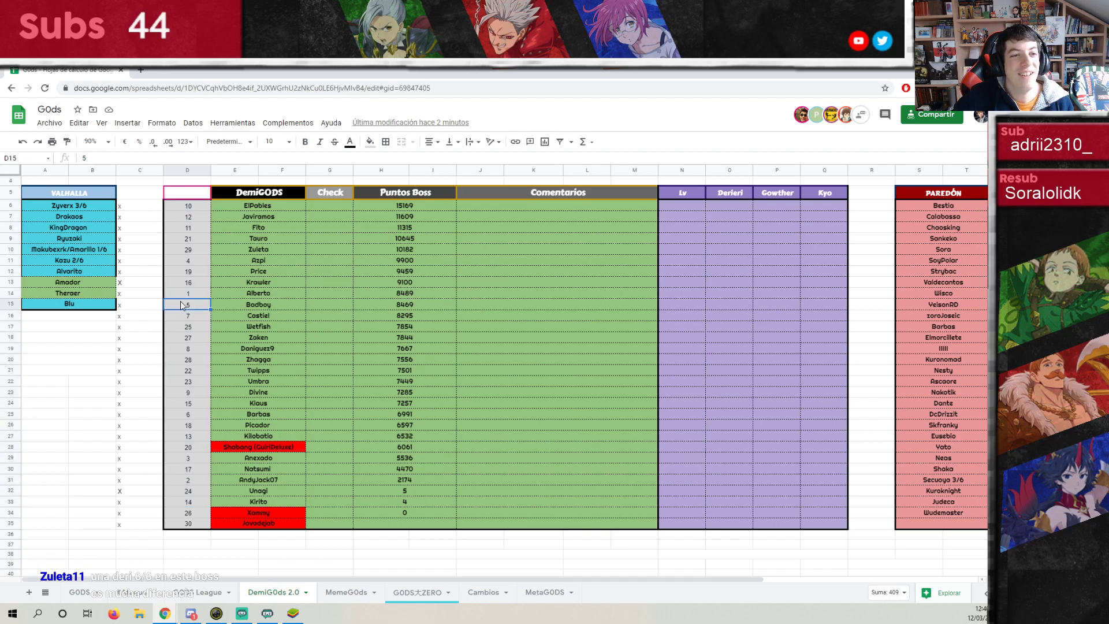
click(152, 200)
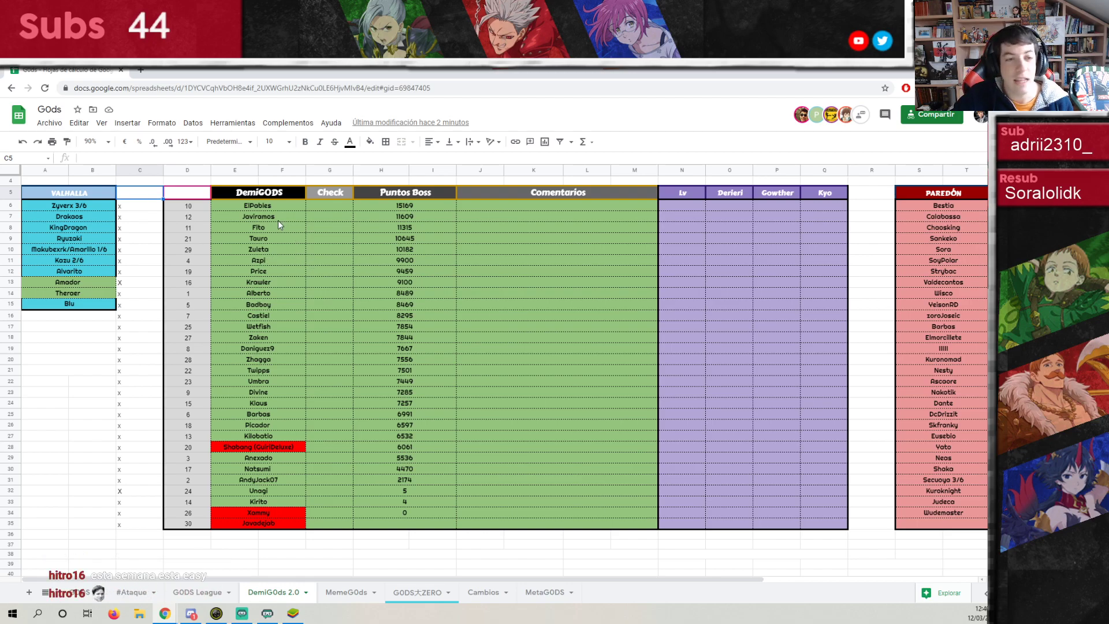
drag(258, 211, 261, 252)
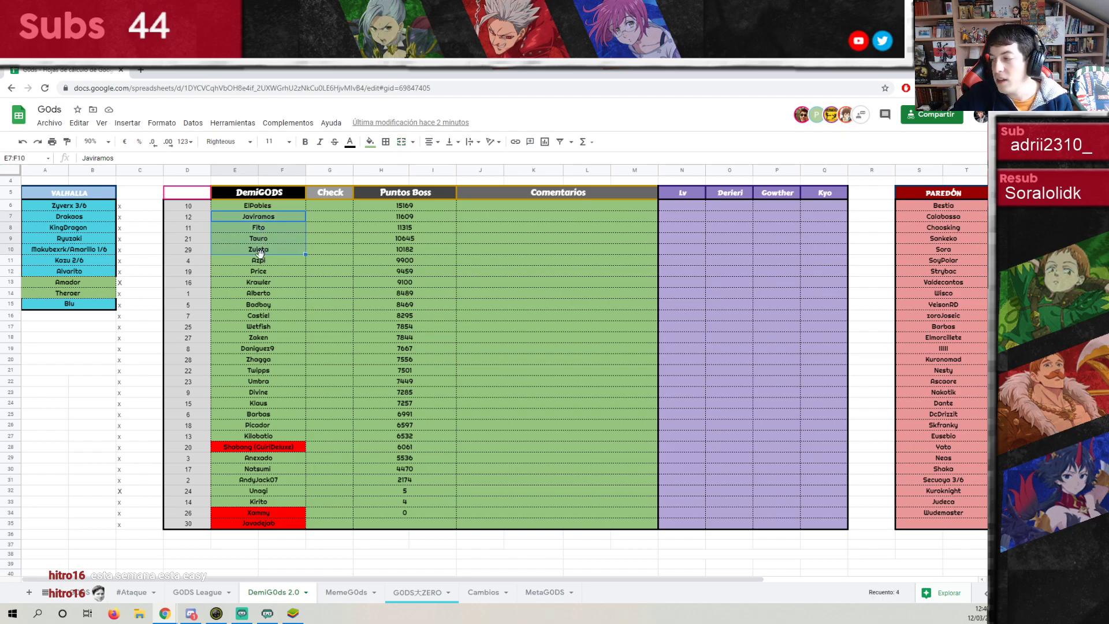
click(190, 229)
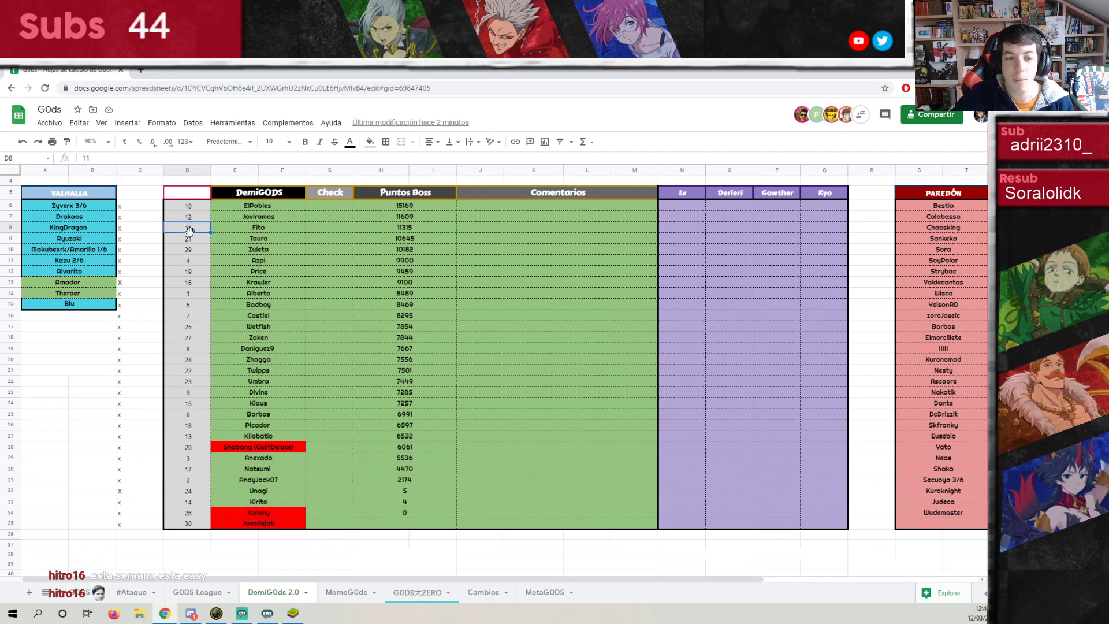
click(149, 235)
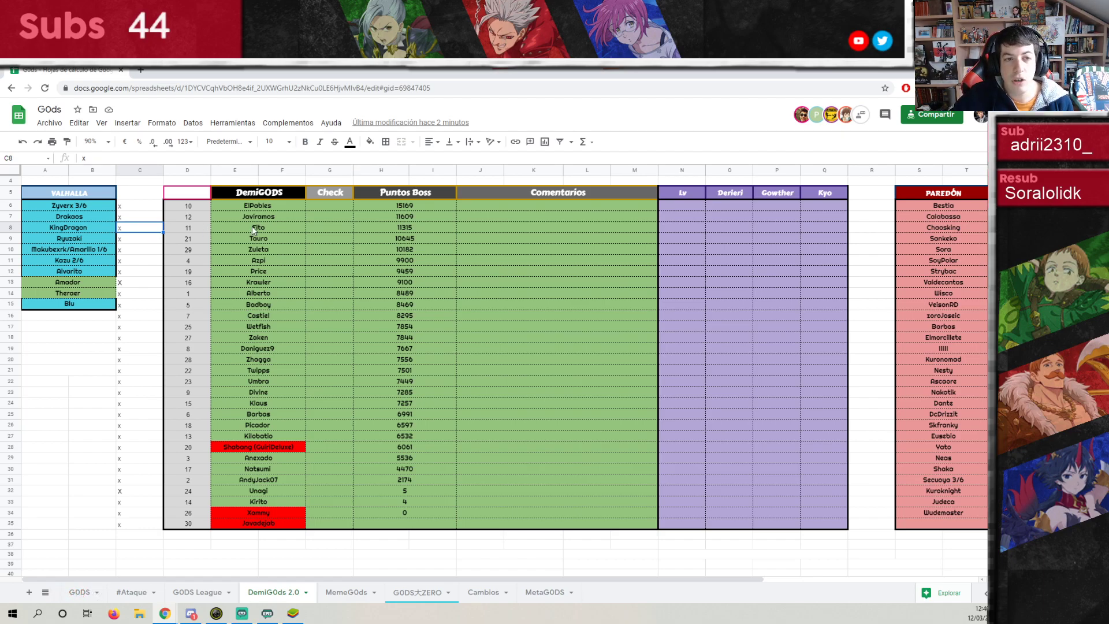
drag(266, 249, 268, 214)
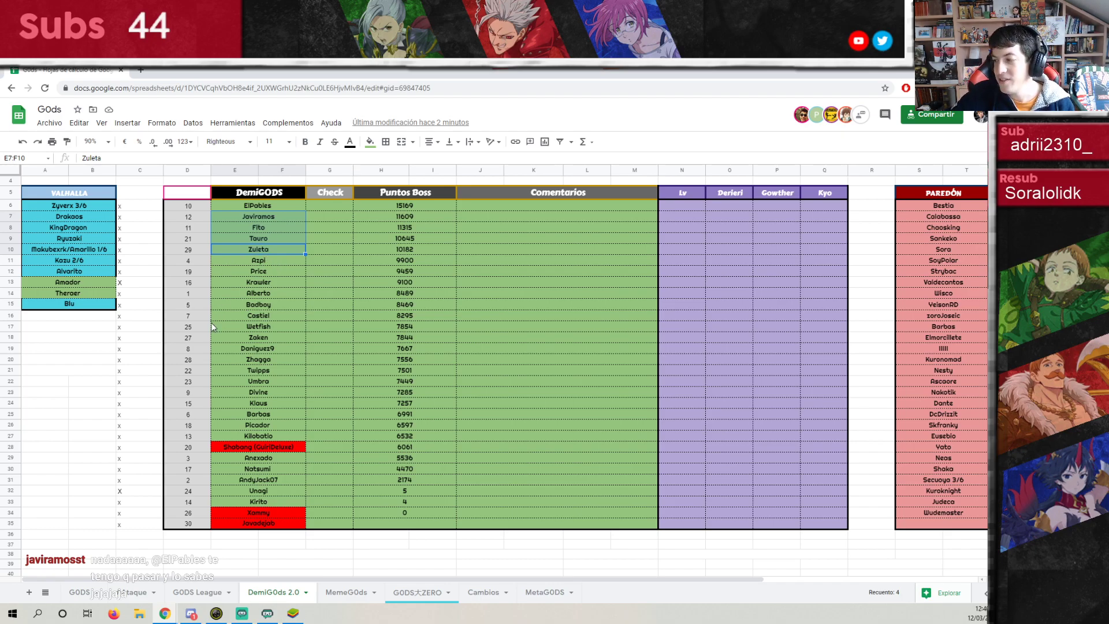
click(161, 230)
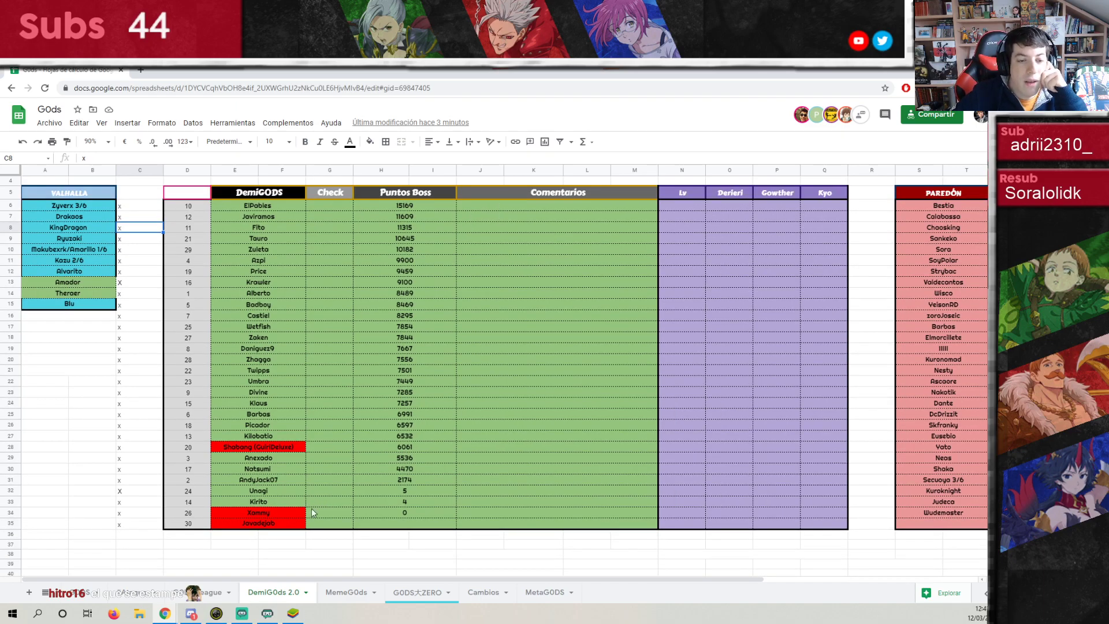
Open the MemeG0ds sheet and view its member table from the names across to Historial Boss.
click(345, 593)
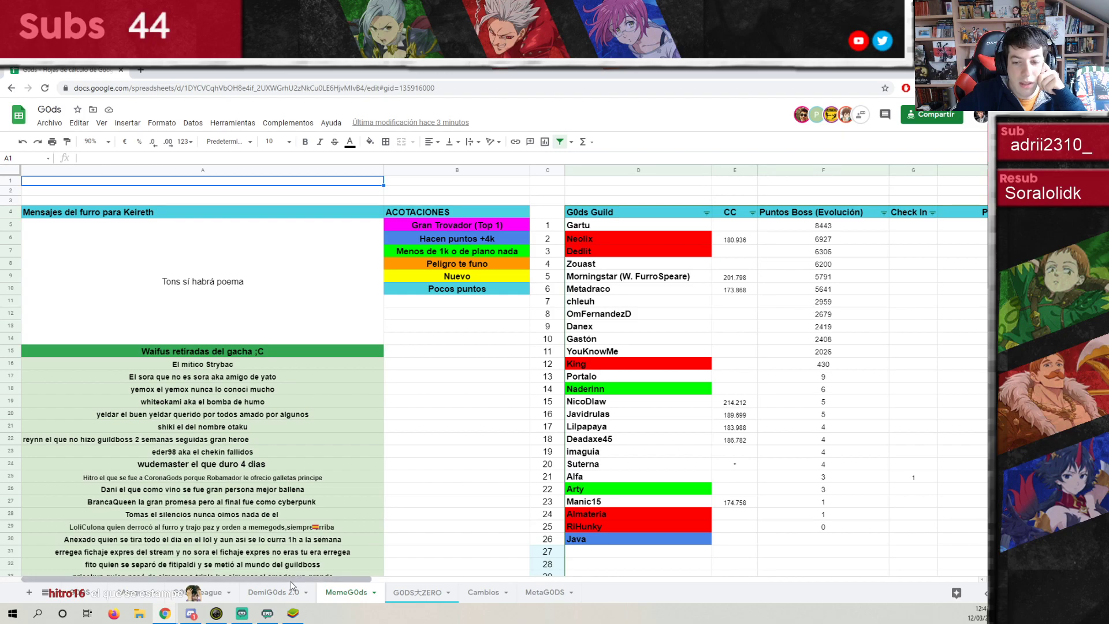
drag(294, 578, 415, 574)
drag(258, 244, 258, 255)
click(210, 292)
scroll(275, 361, down, 4)
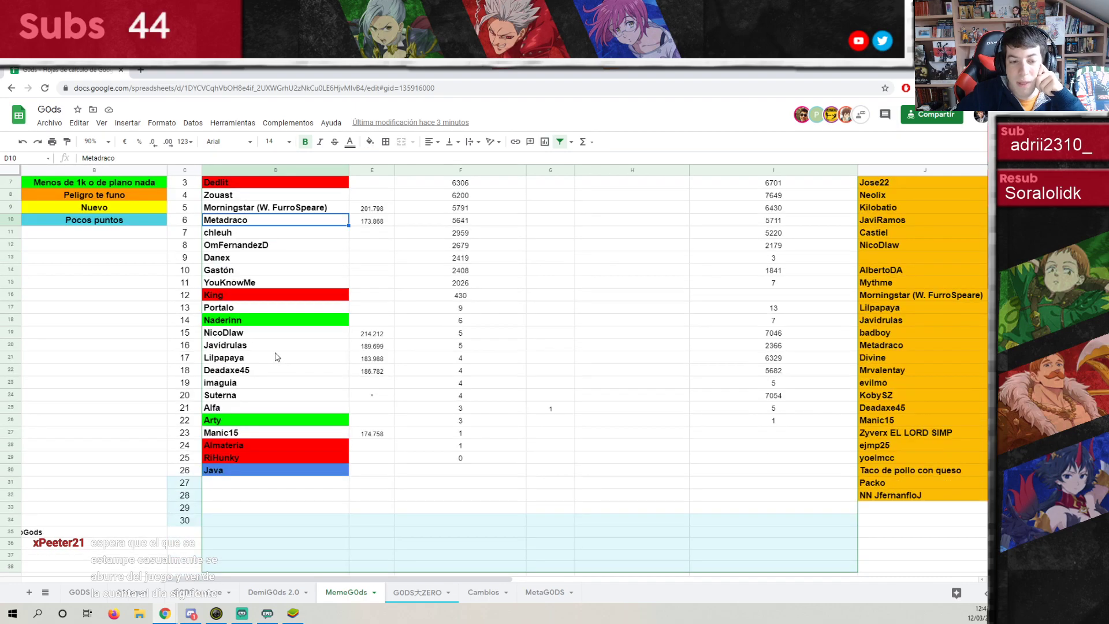
Check the empty member slots 27 to 30 and the boss points of the lowest-scoring MemeG0ds members.
drag(219, 460, 233, 490)
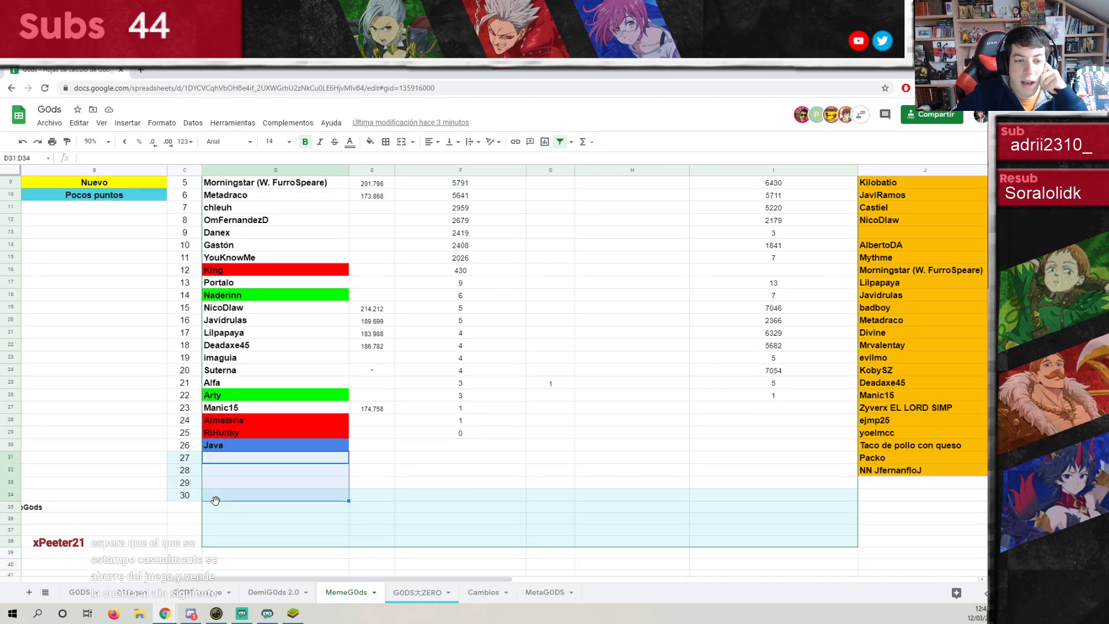
scroll(234, 487, up, 1)
drag(431, 320, 419, 426)
click(275, 446)
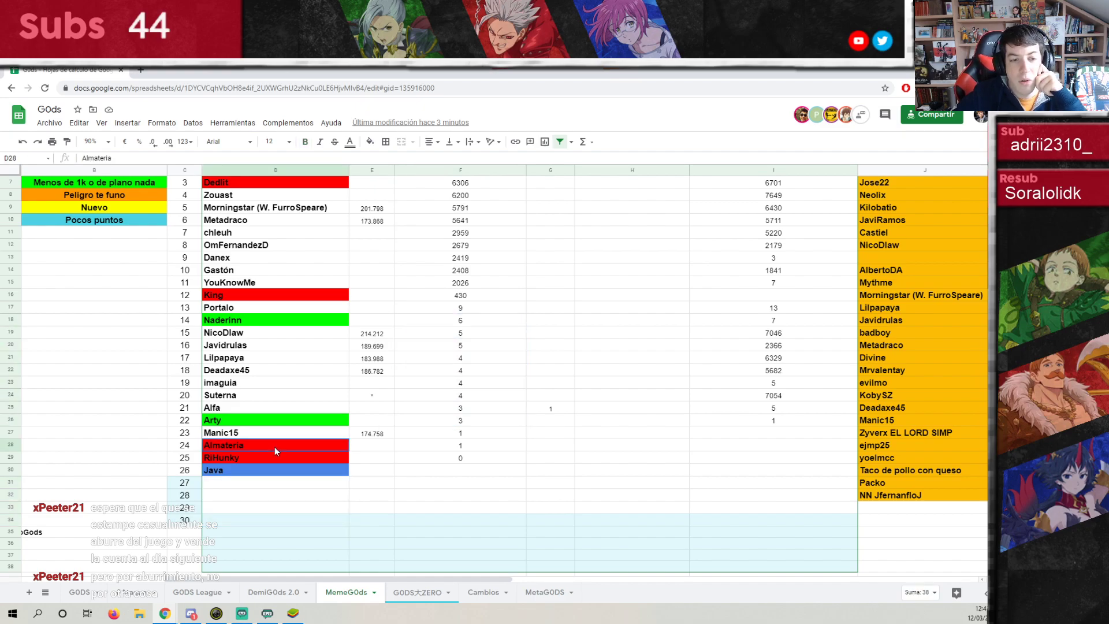
click(265, 405)
click(260, 322)
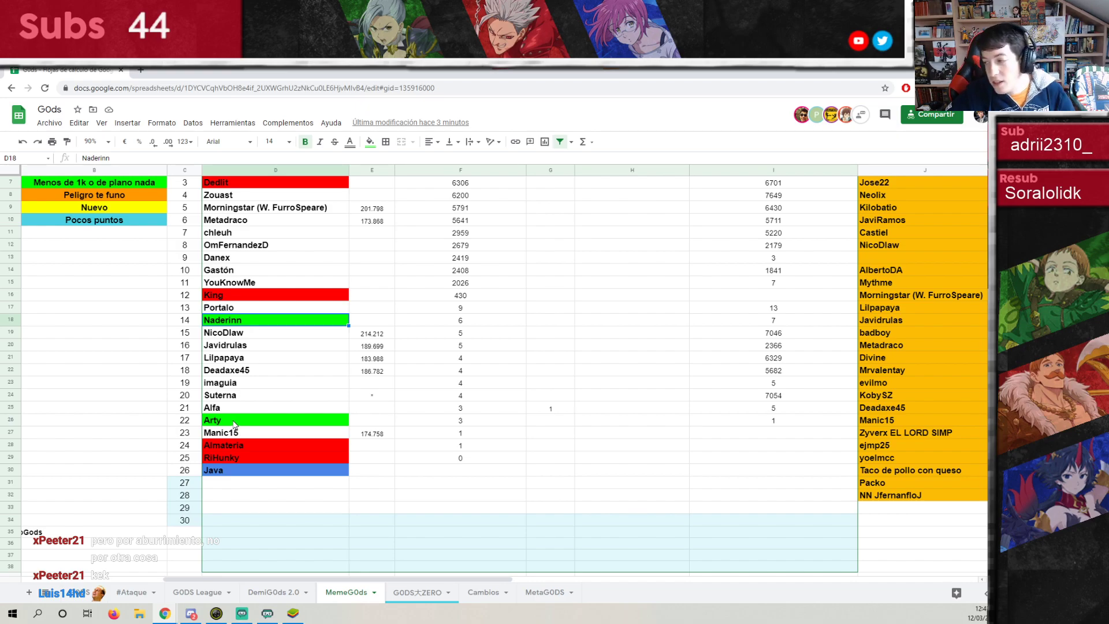
click(248, 334)
Fill the fourth-ranked member's name cell in the MemeG0ds table red.
scroll(250, 369, up, 1)
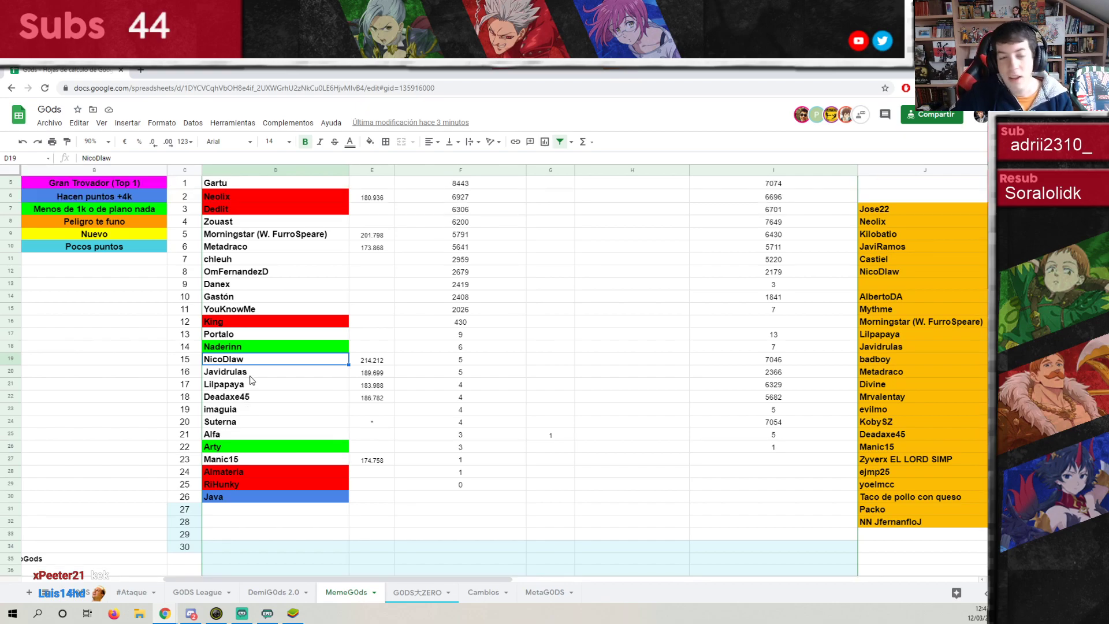
scroll(249, 376, up, 1)
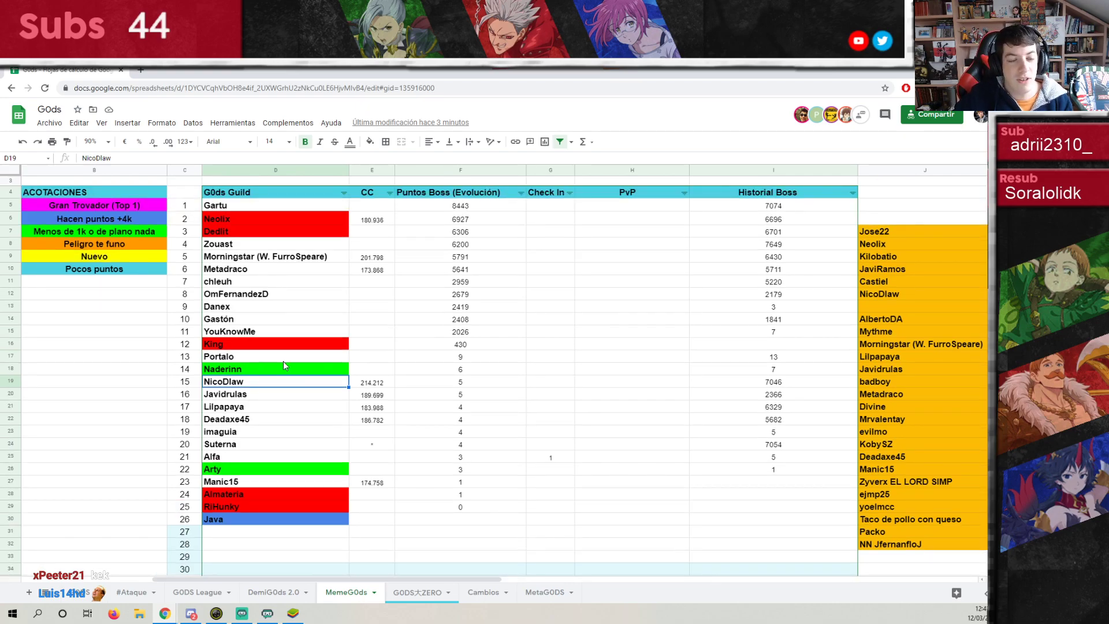
scroll(282, 362, down, 1)
scroll(274, 341, up, 1)
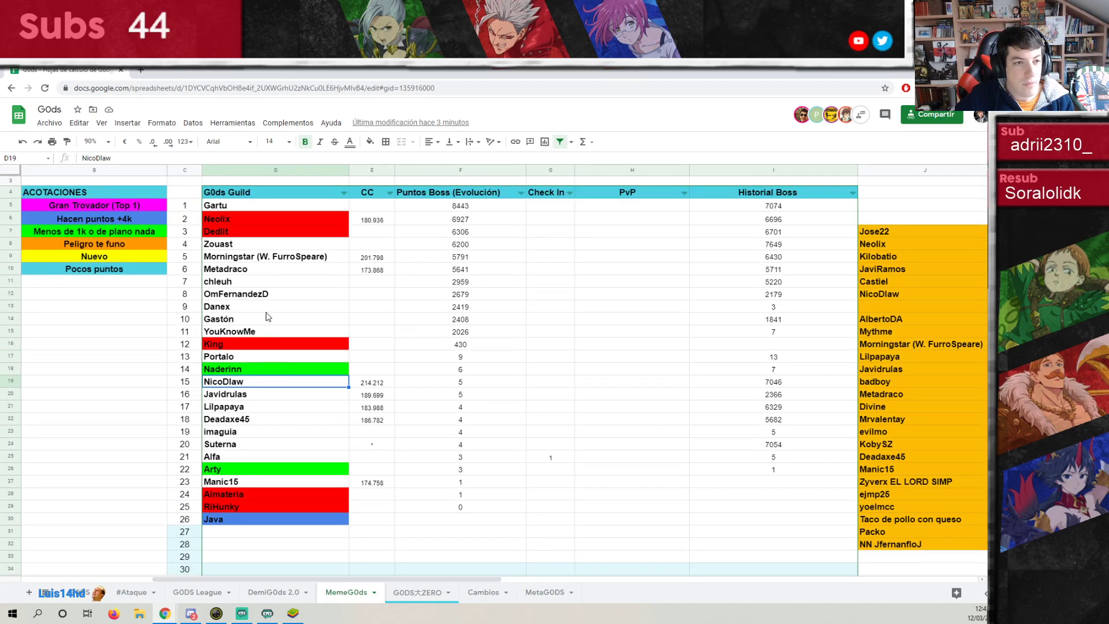
click(239, 247)
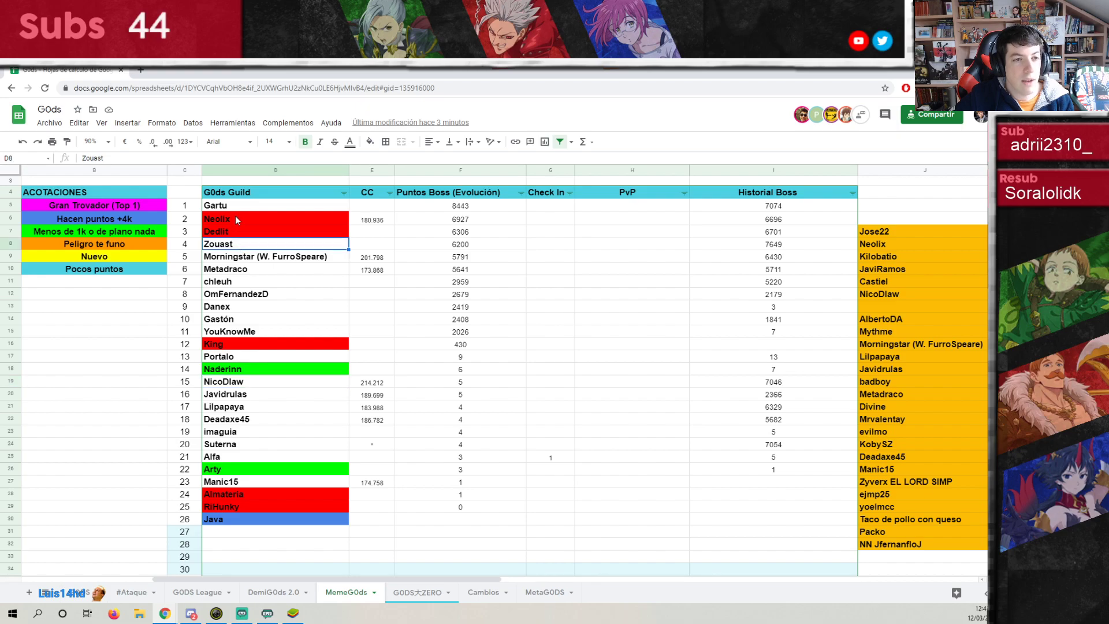
click(369, 142)
click(385, 198)
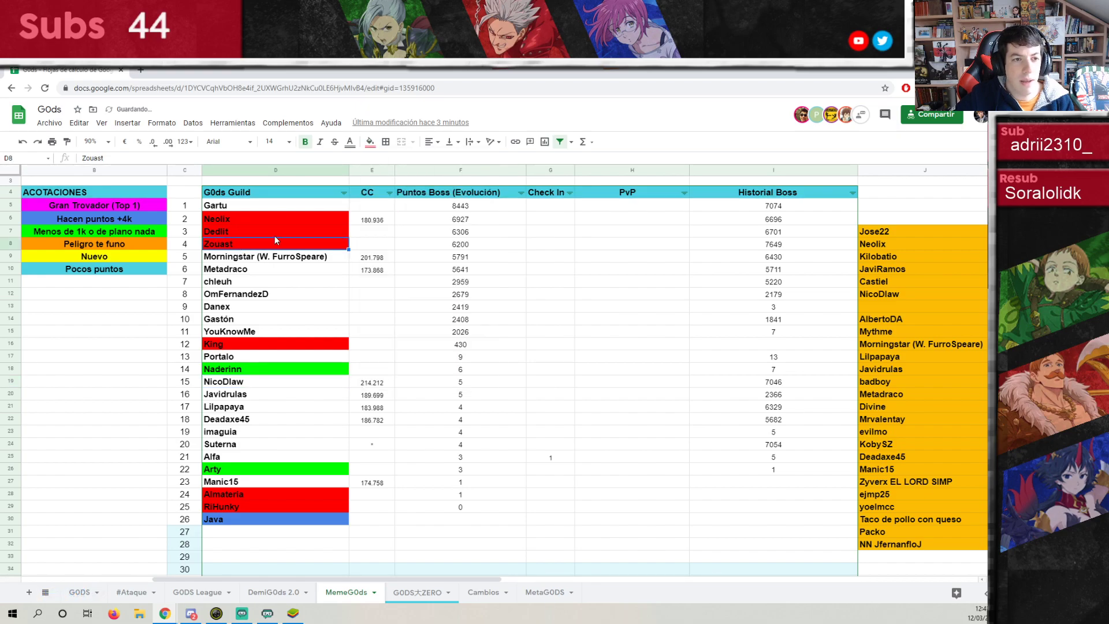
Review the Puntos Boss (Evolución) values of the first ten MemeG0ds members and the rest of the member list.
click(237, 282)
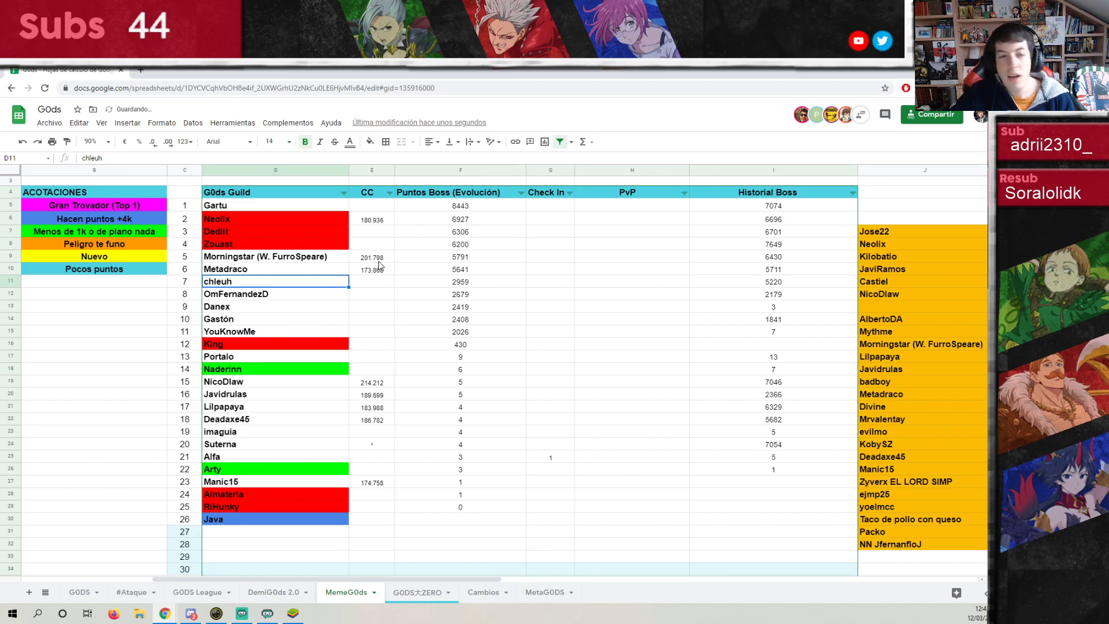
drag(471, 210, 462, 320)
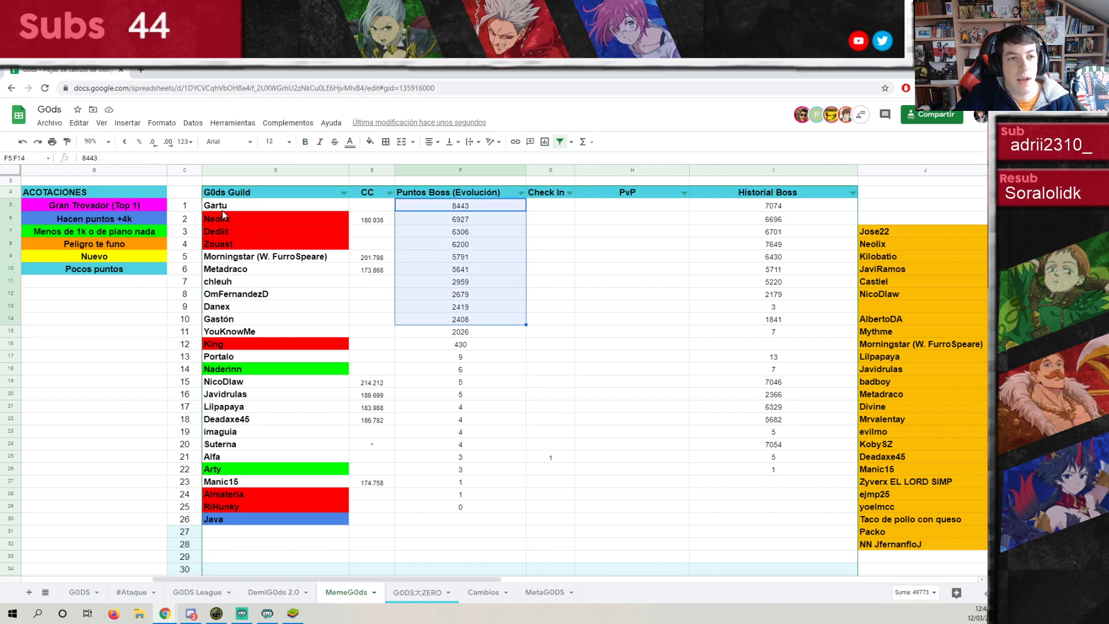
click(420, 209)
click(277, 210)
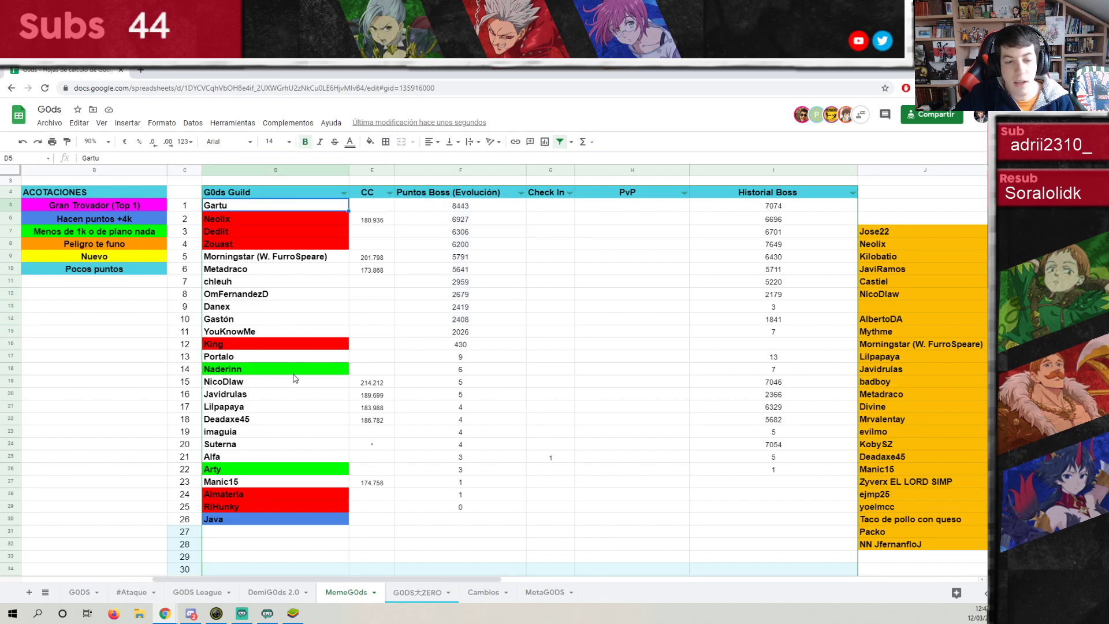
scroll(287, 374, down, 1)
scroll(289, 372, up, 1)
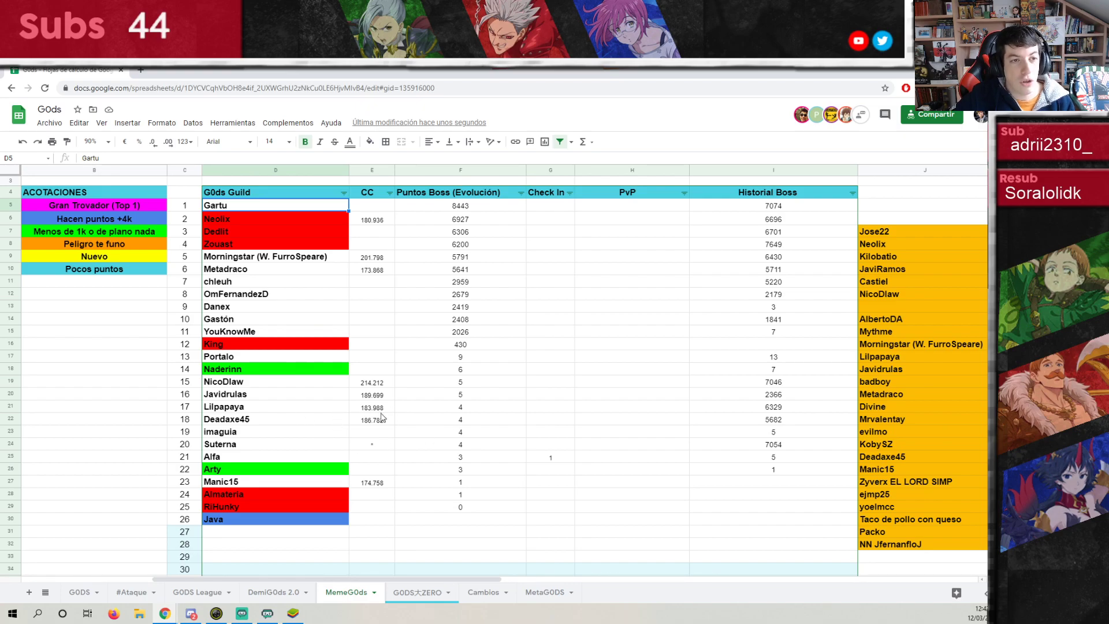
scroll(325, 390, up, 1)
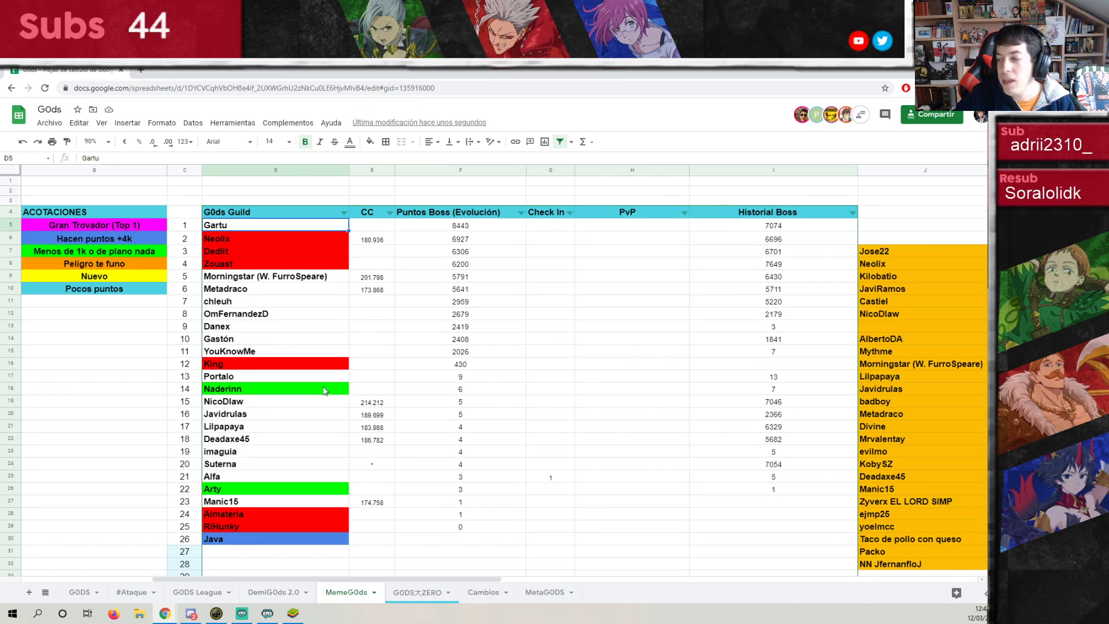
scroll(324, 390, down, 1)
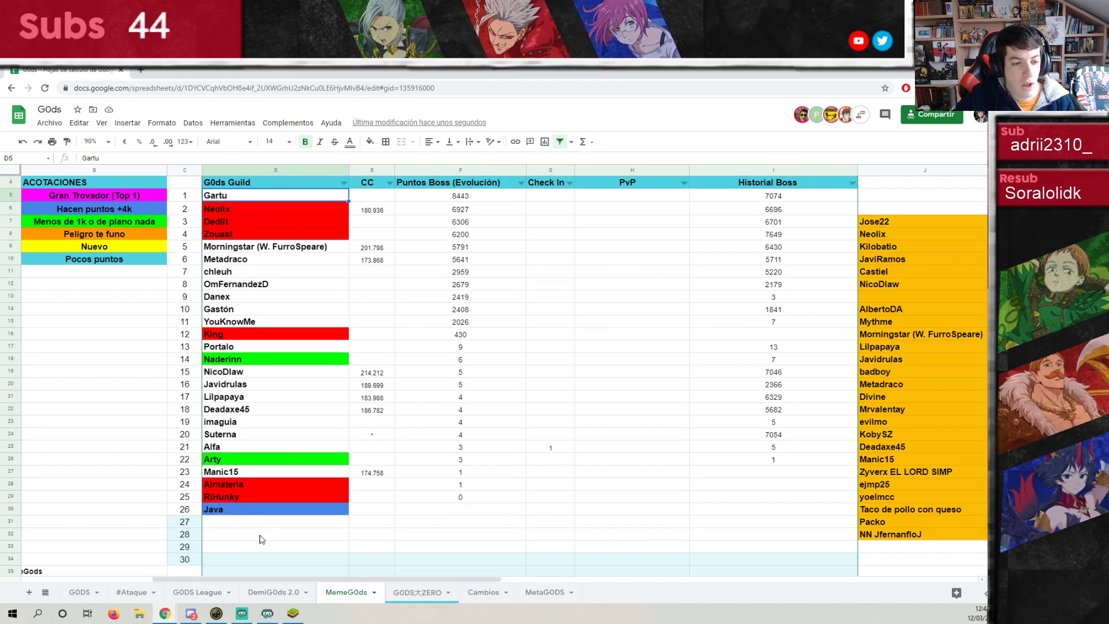
scroll(308, 403, down, 1)
scroll(308, 404, up, 1)
Open the G0DS大ZERO sheet and view its member table down to the last slots.
click(417, 592)
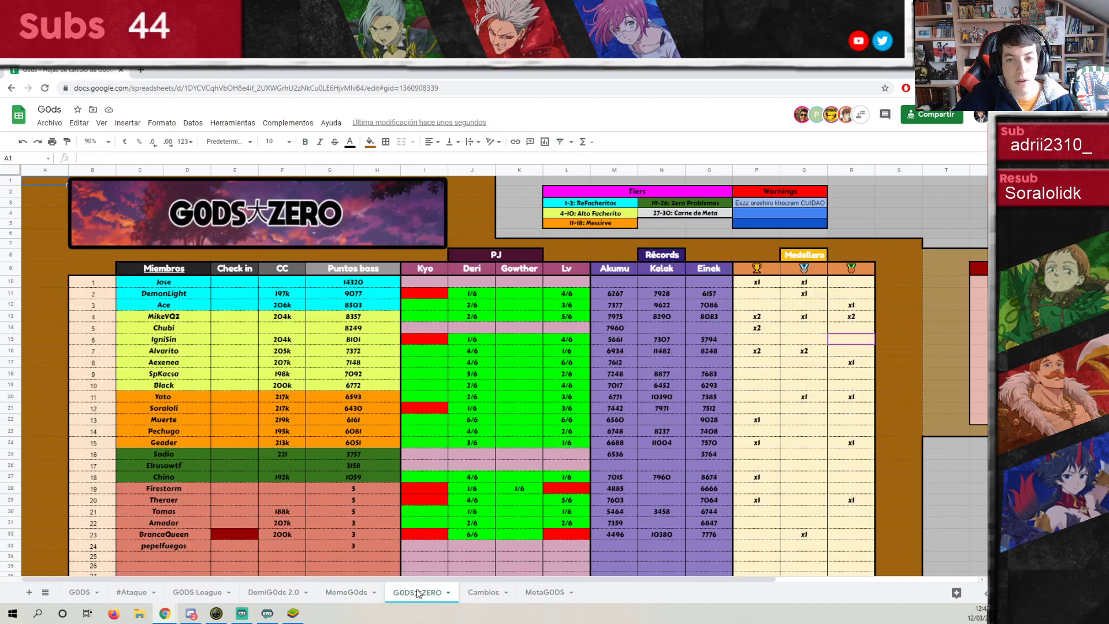
scroll(366, 387, down, 1)
scroll(366, 393, down, 1)
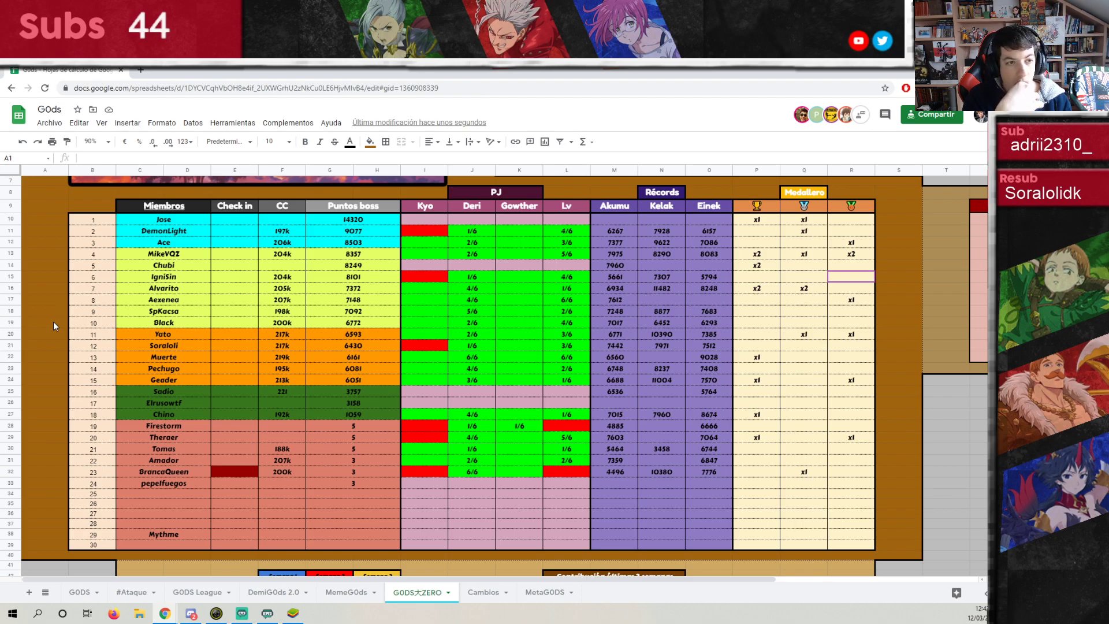
Check the first-ranked member's name and boss points in the G0DS大ZERO table.
click(366, 220)
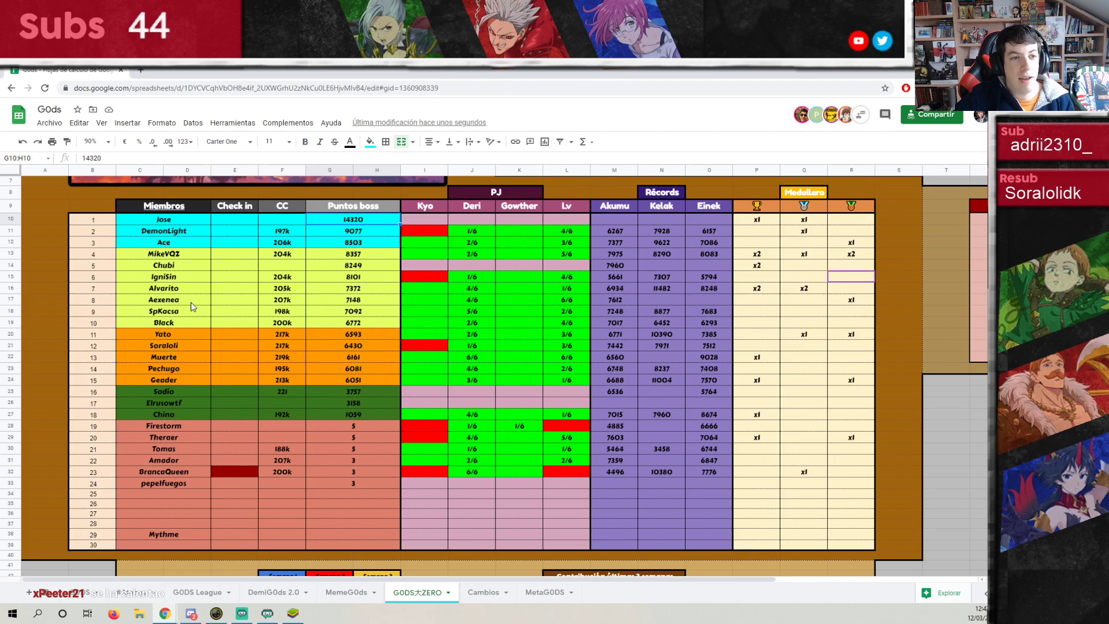
click(179, 220)
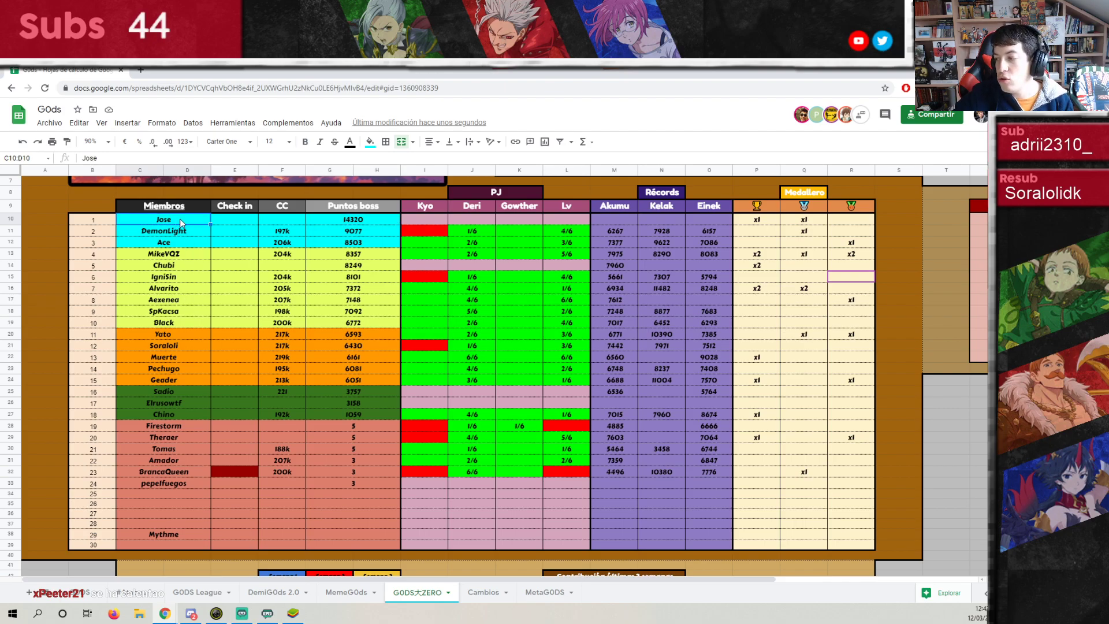
click(367, 223)
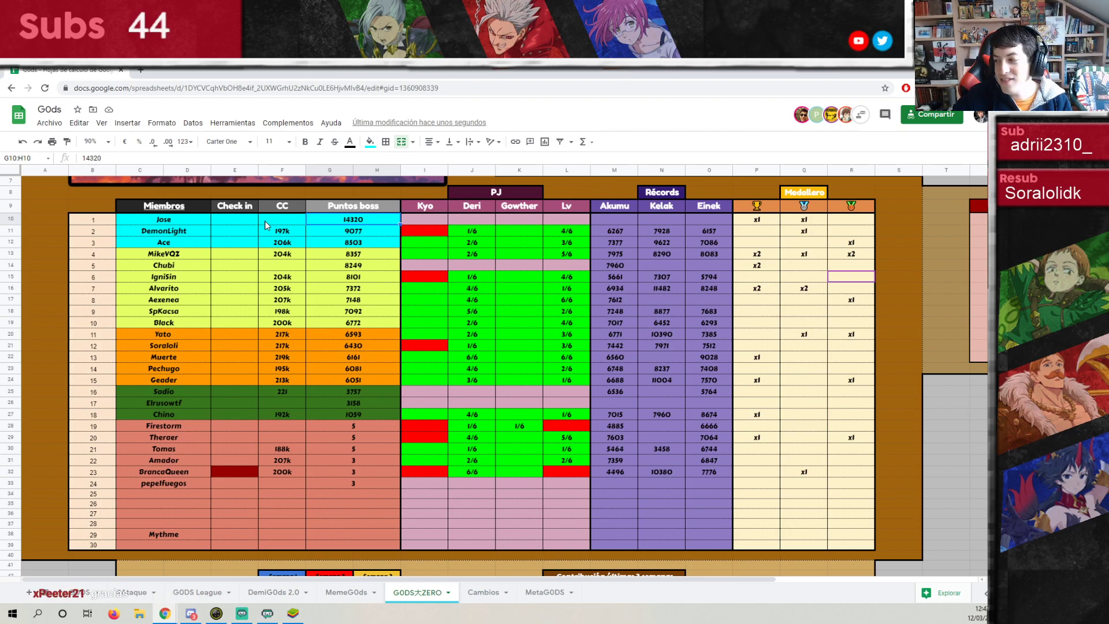
click(62, 221)
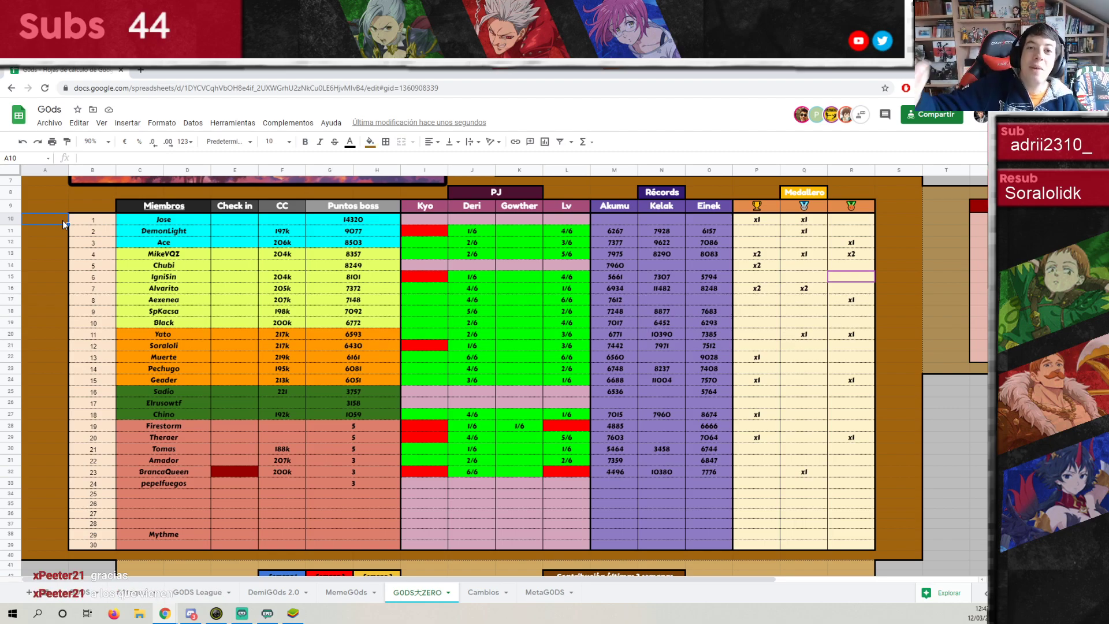
key(XF86AudioLowerVolume)
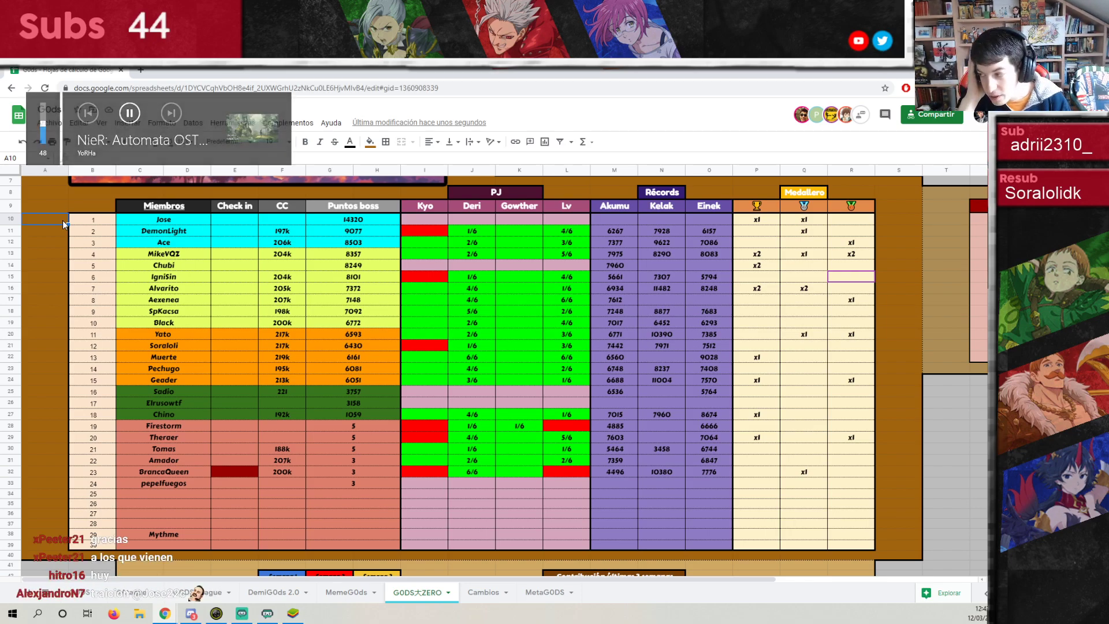
key(XF86AudioRaiseVolume)
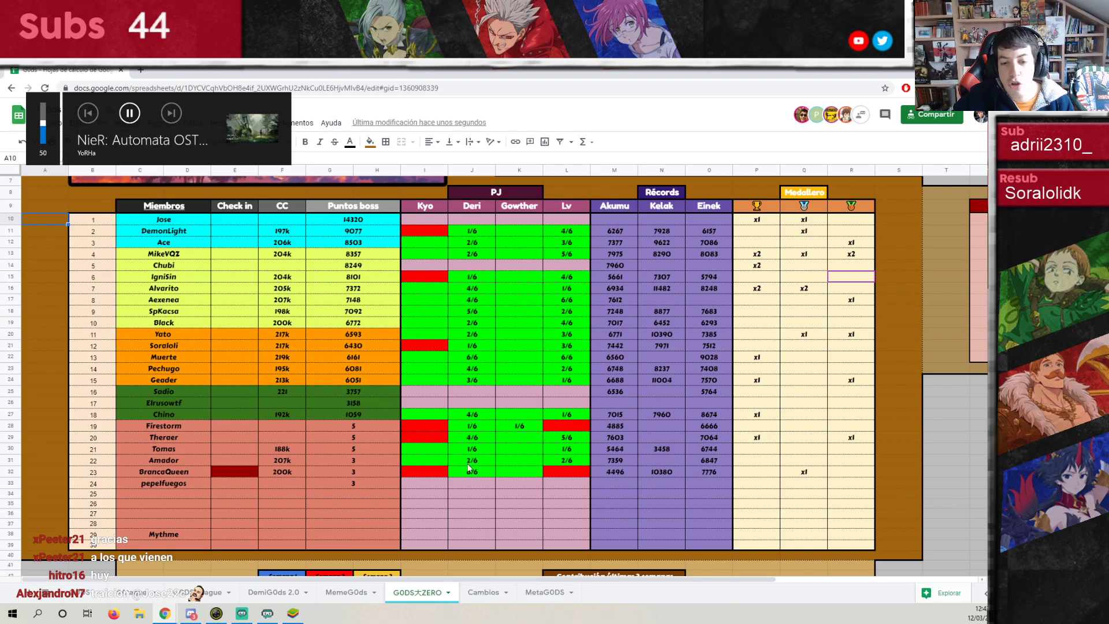
Open the Cambios sheet and review the MetaG0ds Salen list and the MemeG0ds and G0ds Zero Entran lists.
click(482, 595)
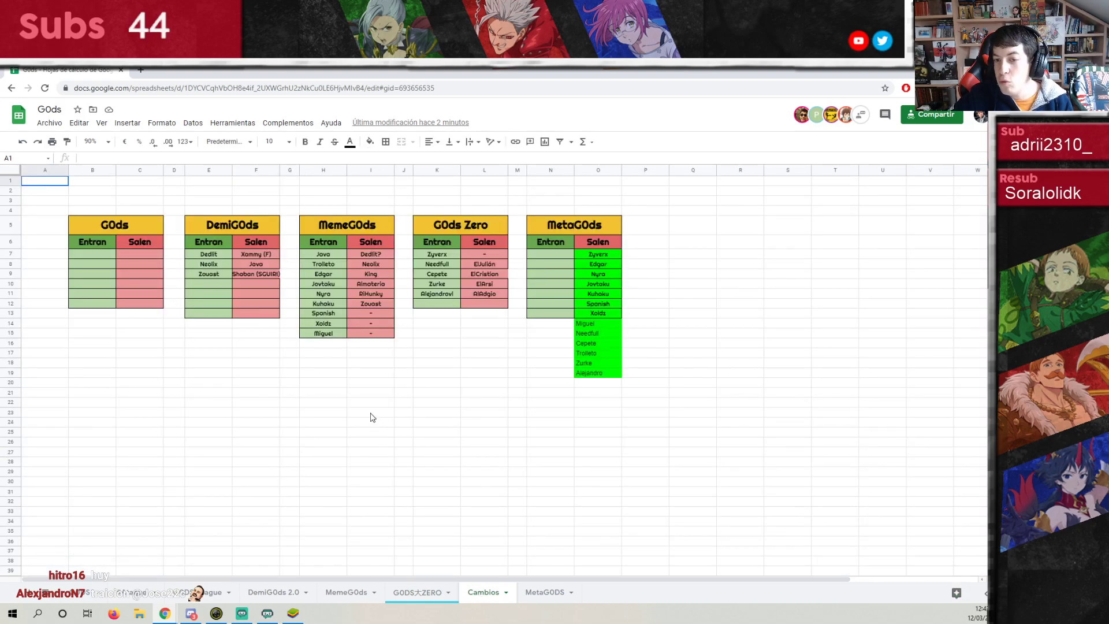
drag(611, 255, 603, 374)
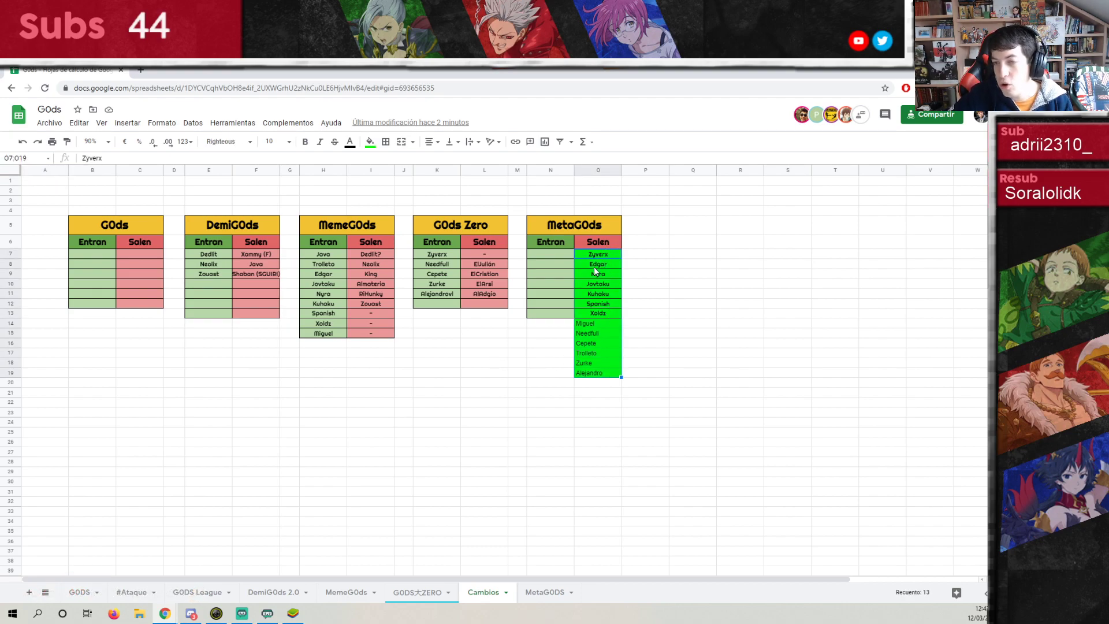
drag(331, 255, 329, 333)
drag(431, 254, 436, 299)
click(436, 302)
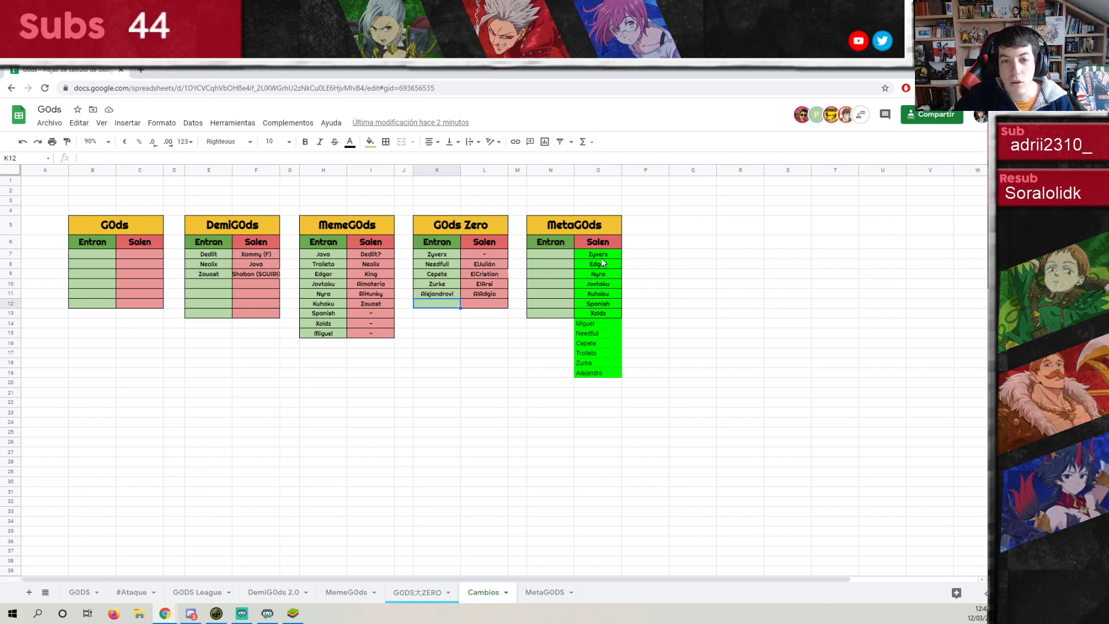
click(543, 292)
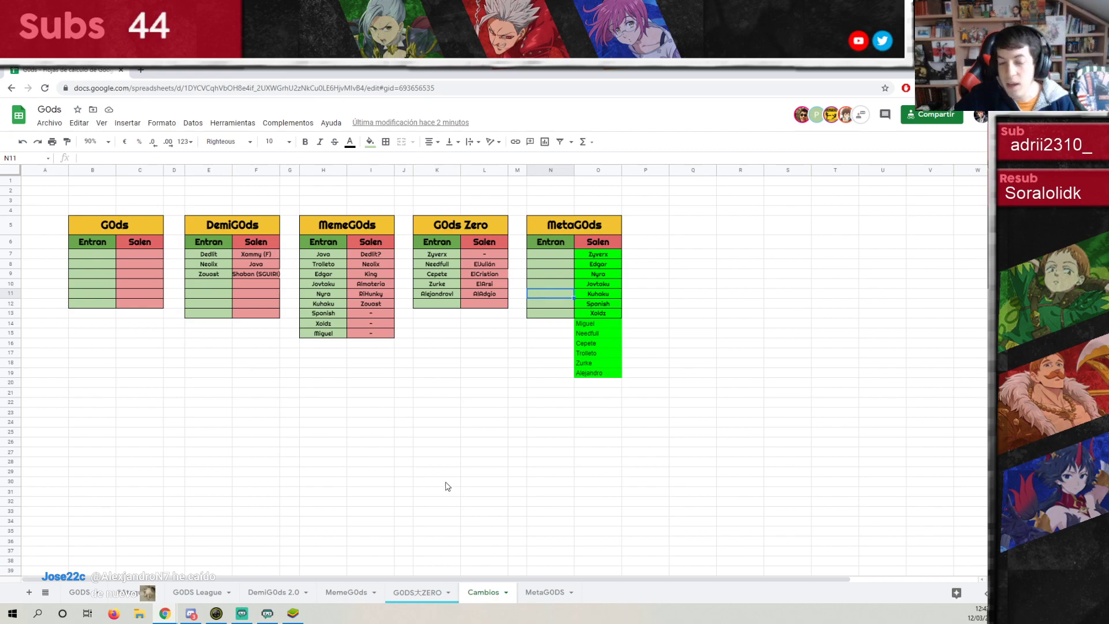
View the MetaG0DS member sheet and compare the MetaG0ds Salen list on Cambios with the G0ds Zero and MemeG0ds Entran lists.
click(544, 592)
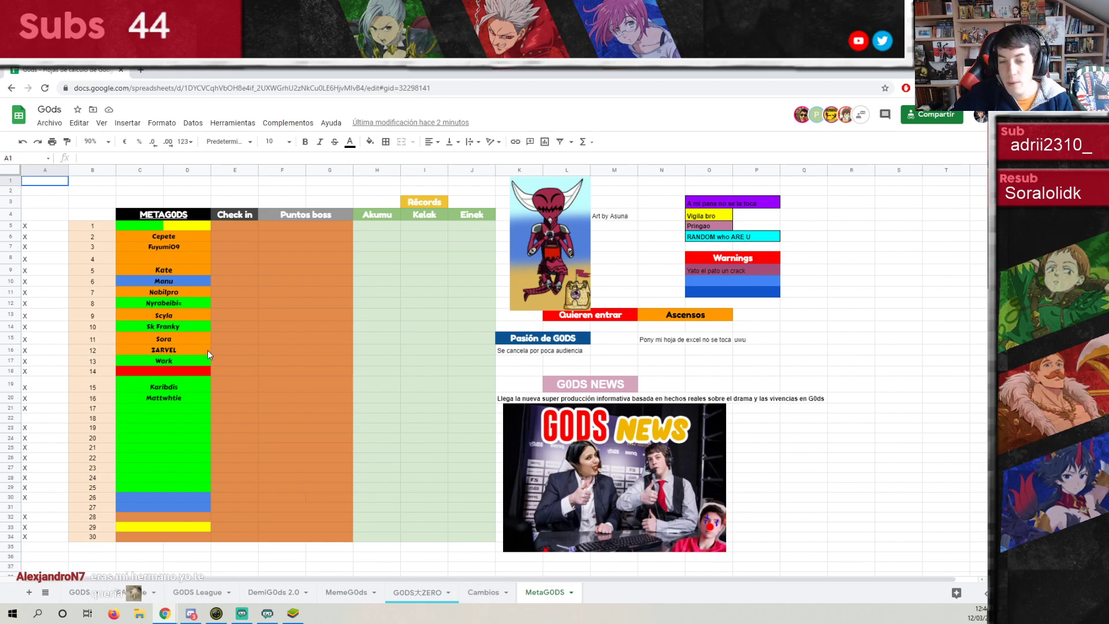
click(472, 593)
drag(606, 258, 608, 372)
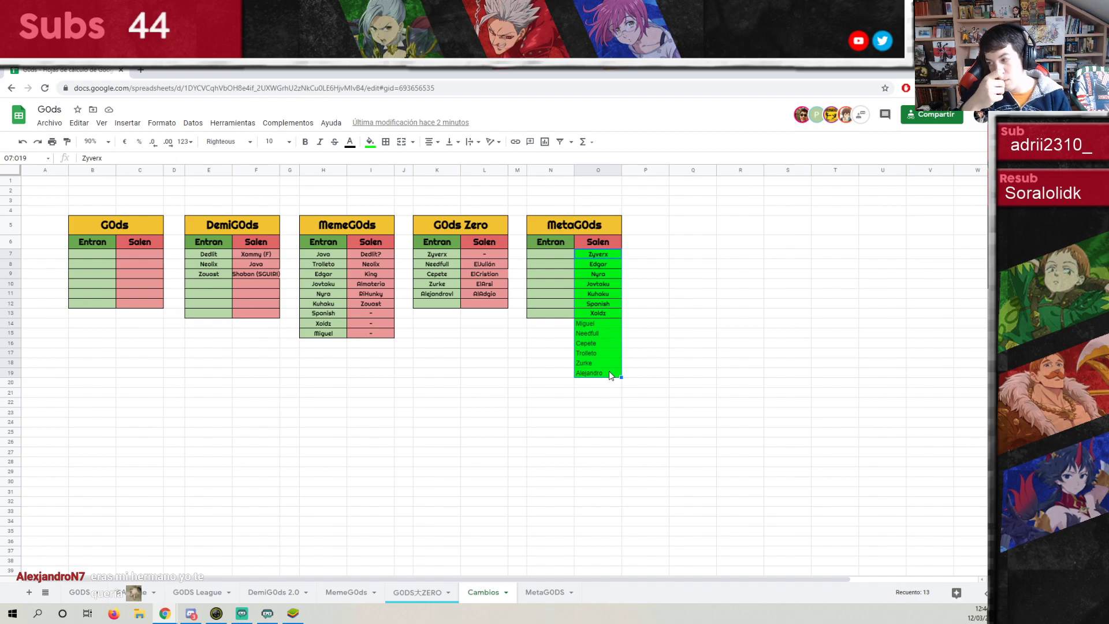
drag(437, 254, 437, 294)
drag(327, 255, 329, 337)
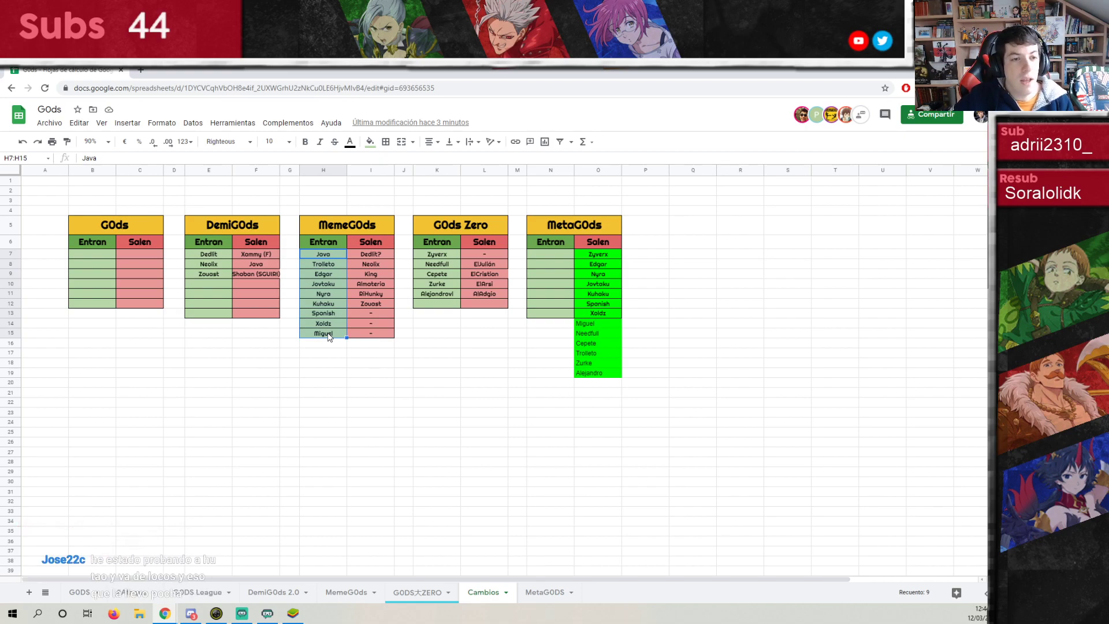
click(288, 334)
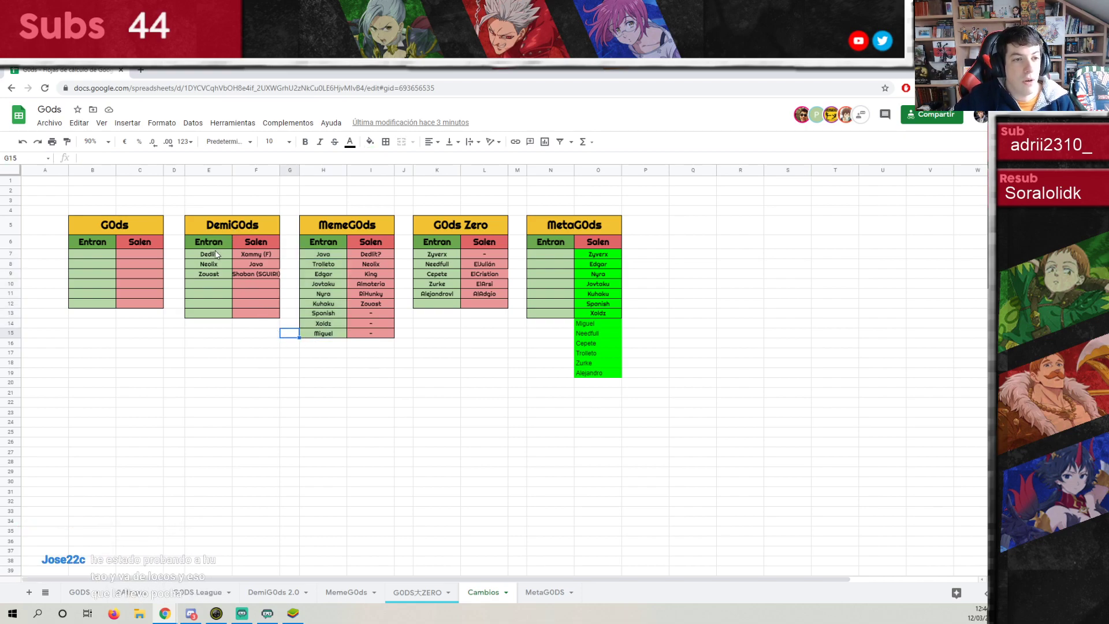
Go through the three members listed under Entran for DemiG0ds on the Cambios sheet.
click(214, 253)
click(217, 274)
click(219, 264)
click(216, 272)
click(219, 264)
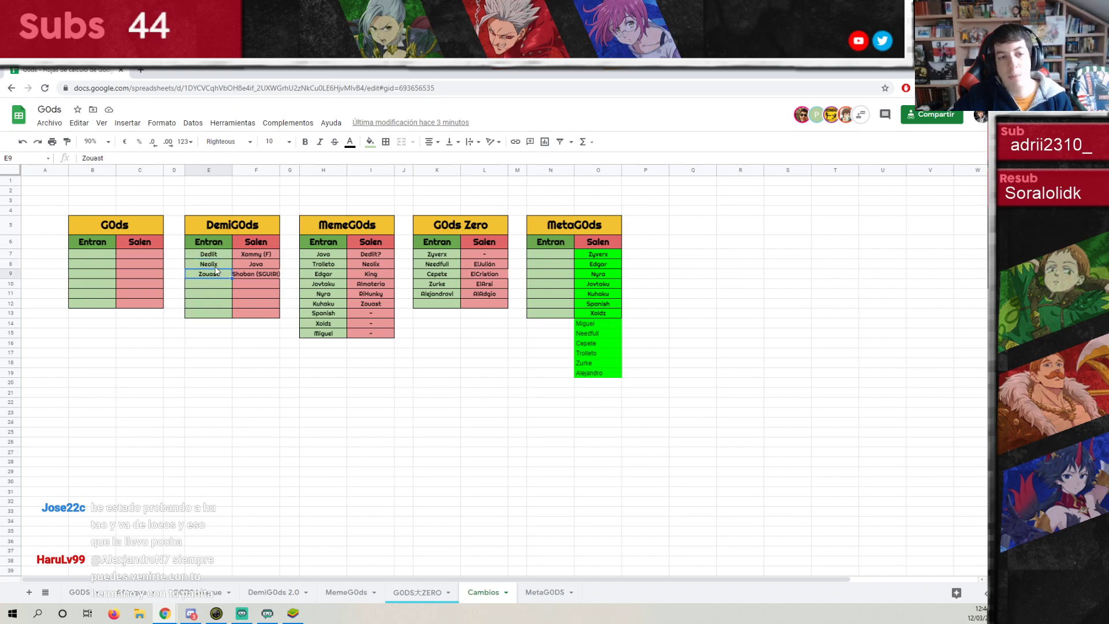
click(209, 284)
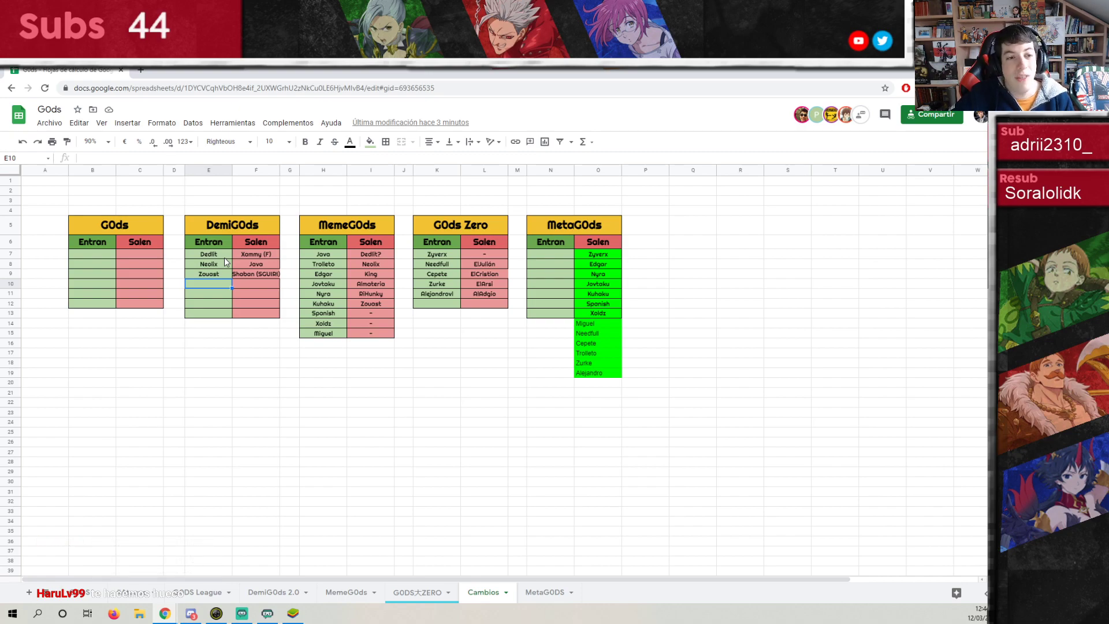
drag(219, 254, 224, 276)
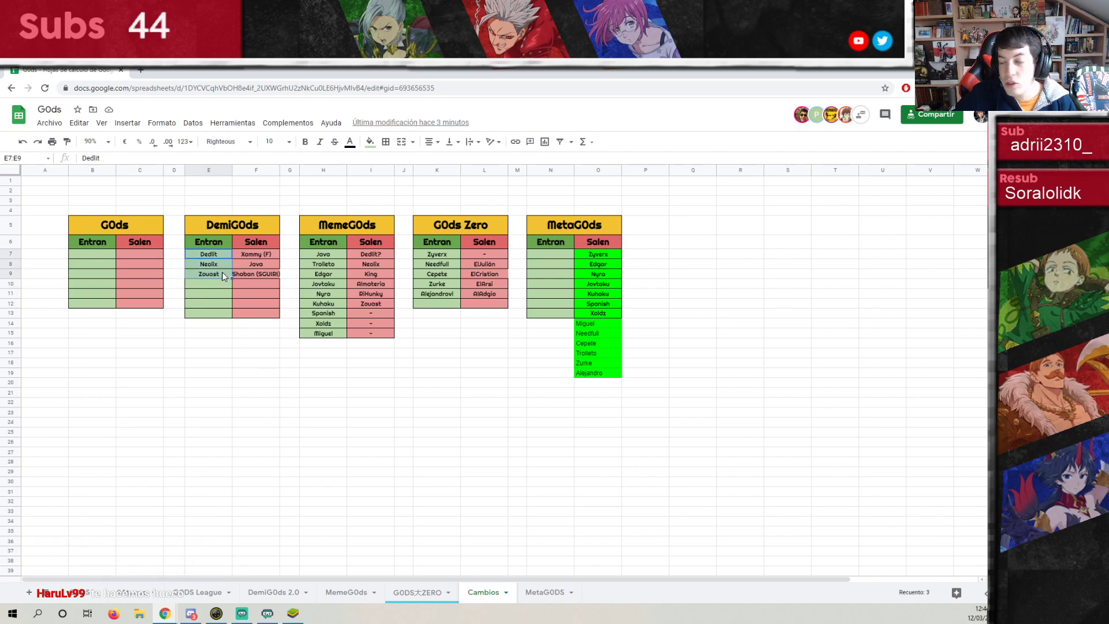
Check the third entry under Salen for DemiG0ds.
key(XF86AudioLowerVolume)
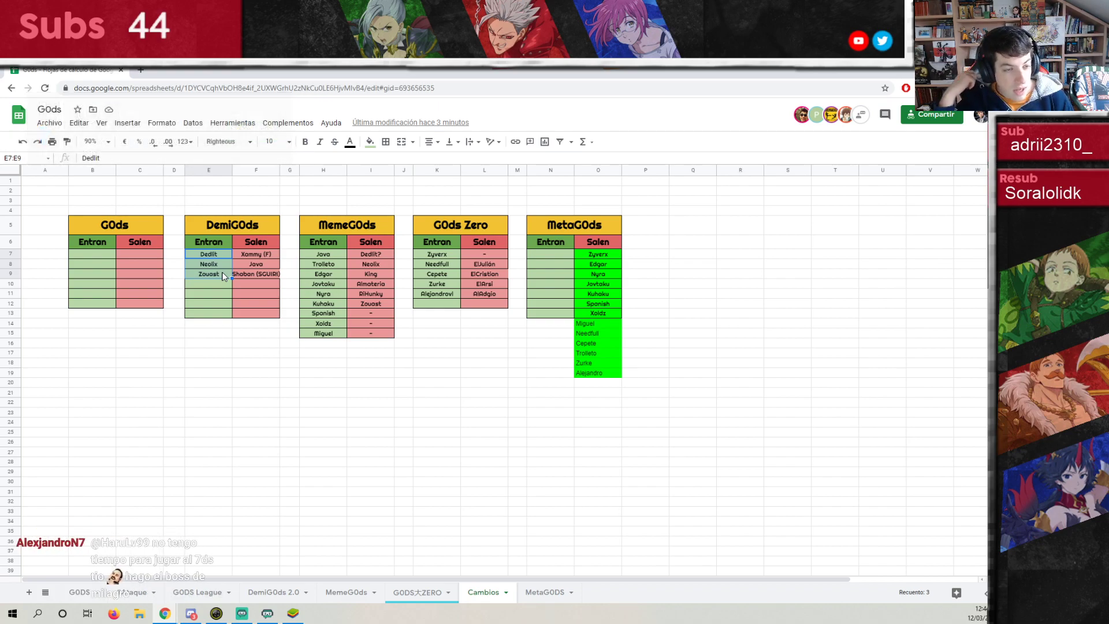
key(XF86AudioRaiseVolume)
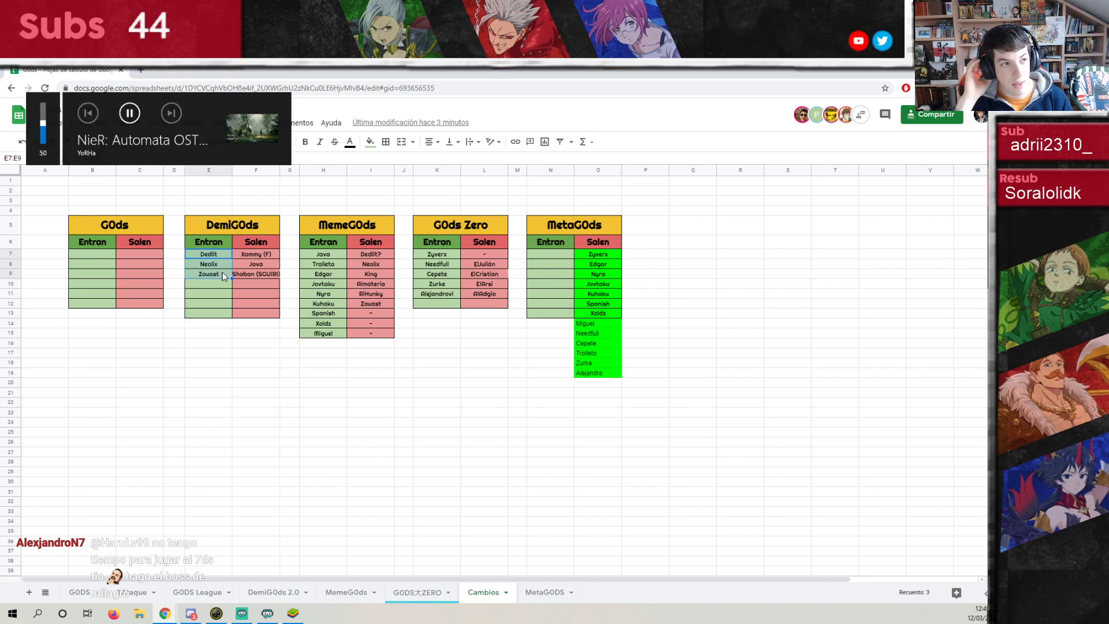
click(223, 285)
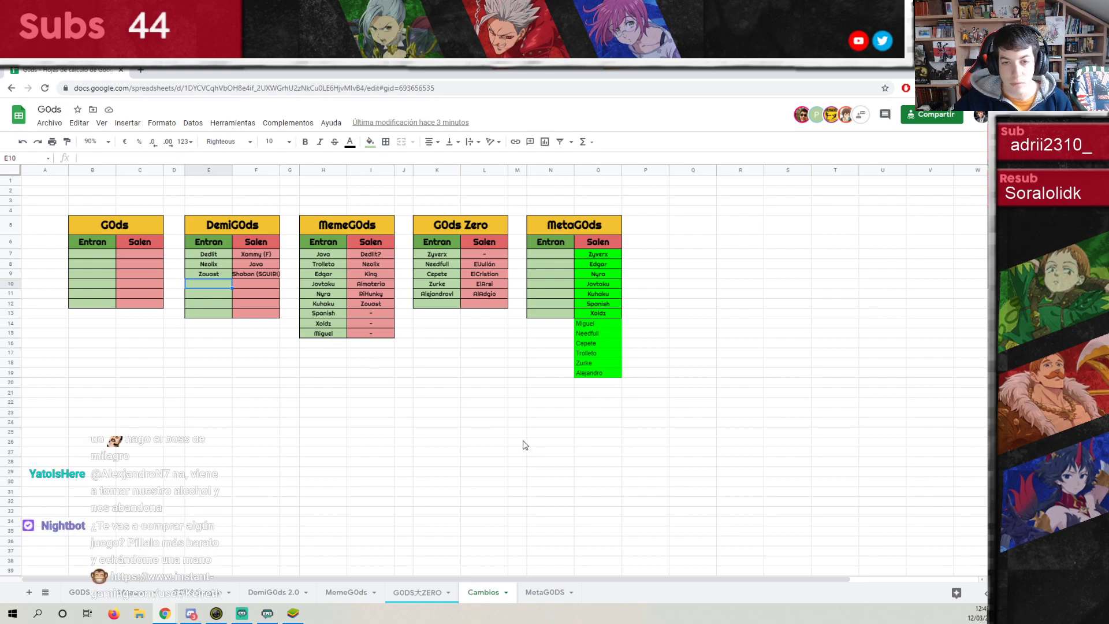
click(261, 274)
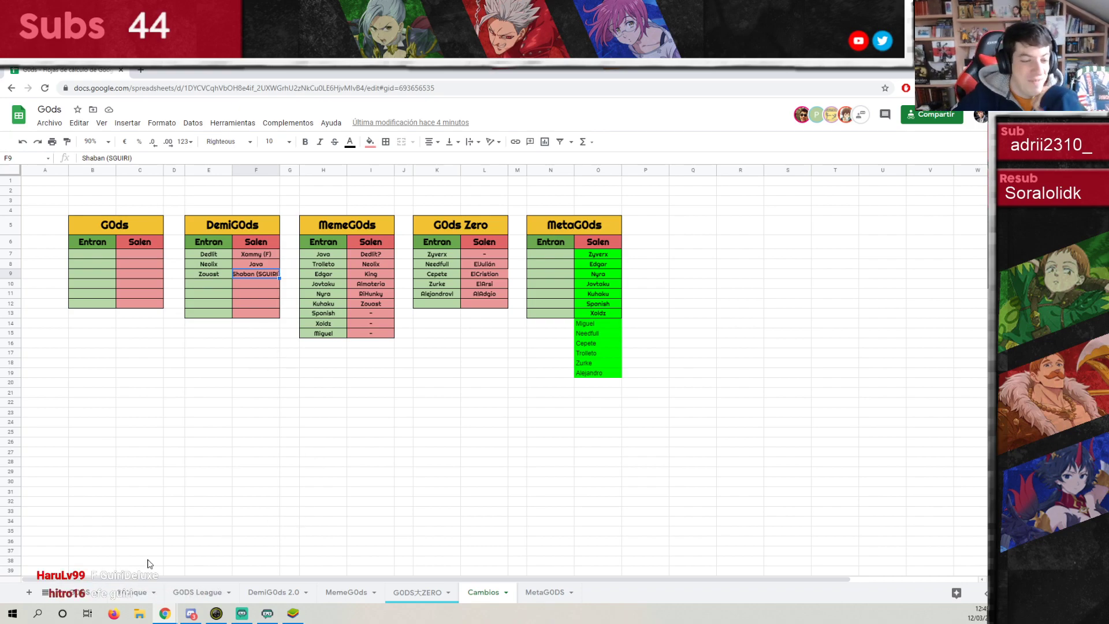
Open the G0DS sheet and check the Puntos Boss cells of the members numbered 9 and 14.
click(90, 593)
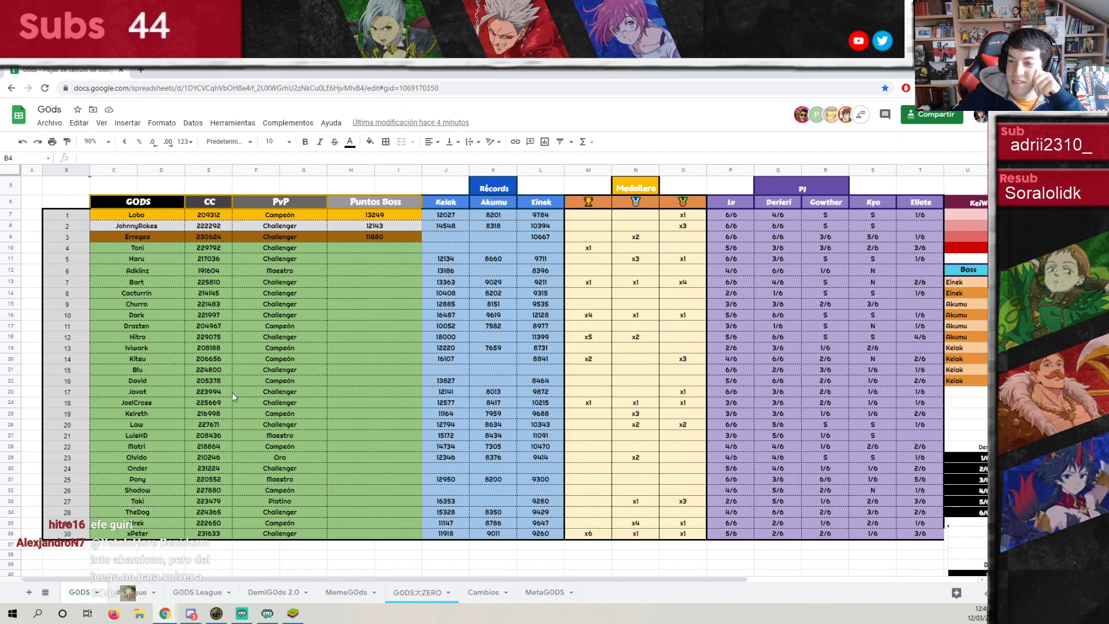
click(336, 303)
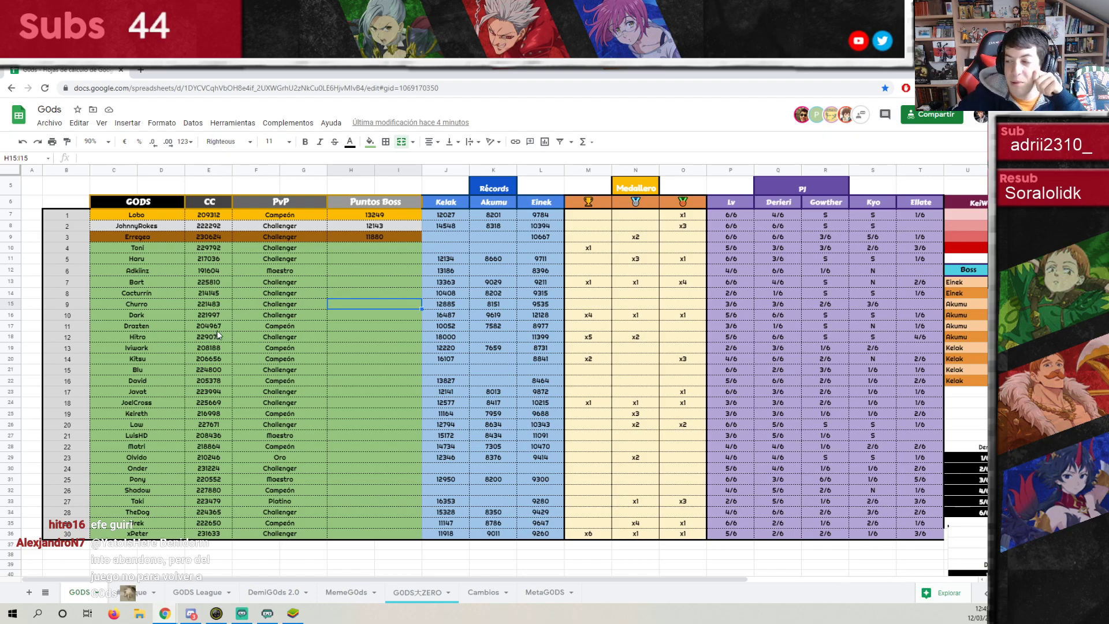
click(356, 359)
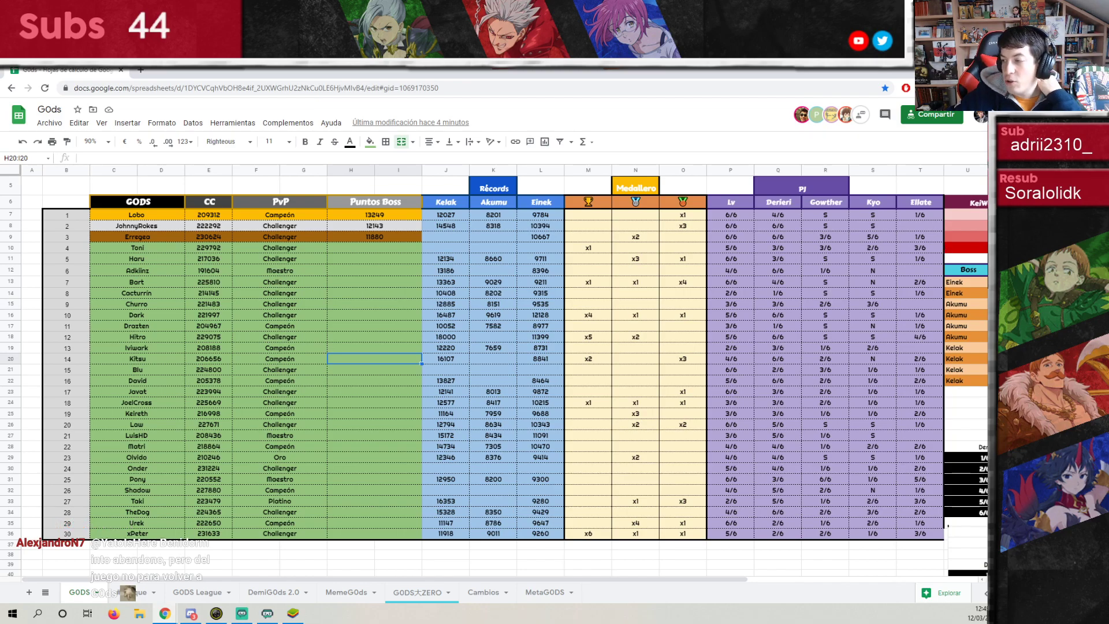
Switch to Discord and open the gachaticiero-de-haru channel in the Entretenimiento category.
key(alt+Tab)
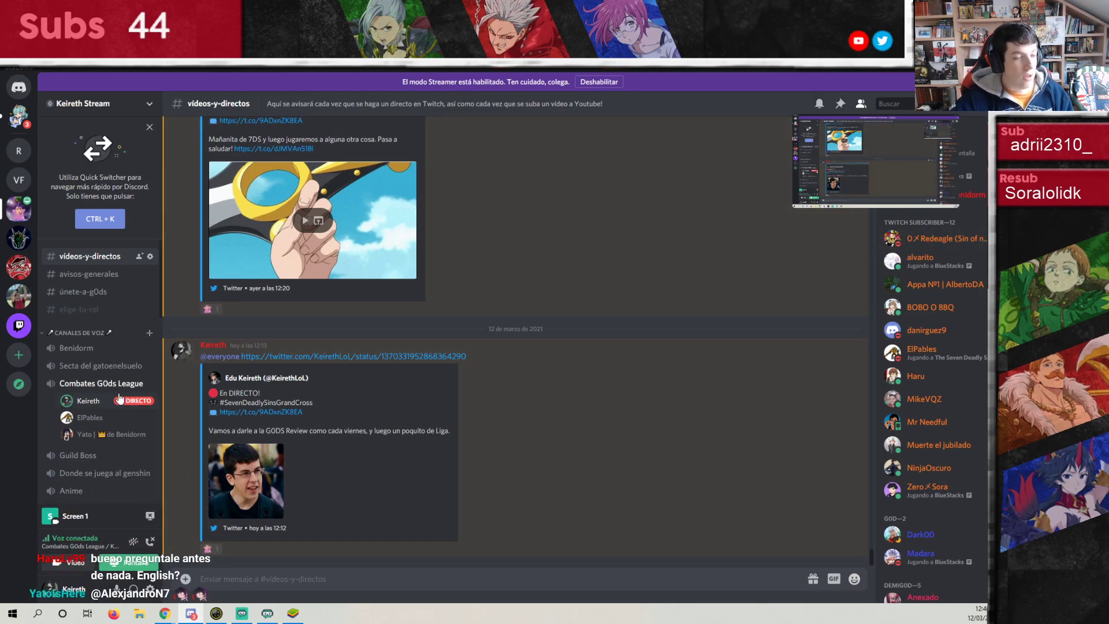
mouse_move(119, 400)
scroll(119, 401, down, 1)
scroll(118, 399, down, 4)
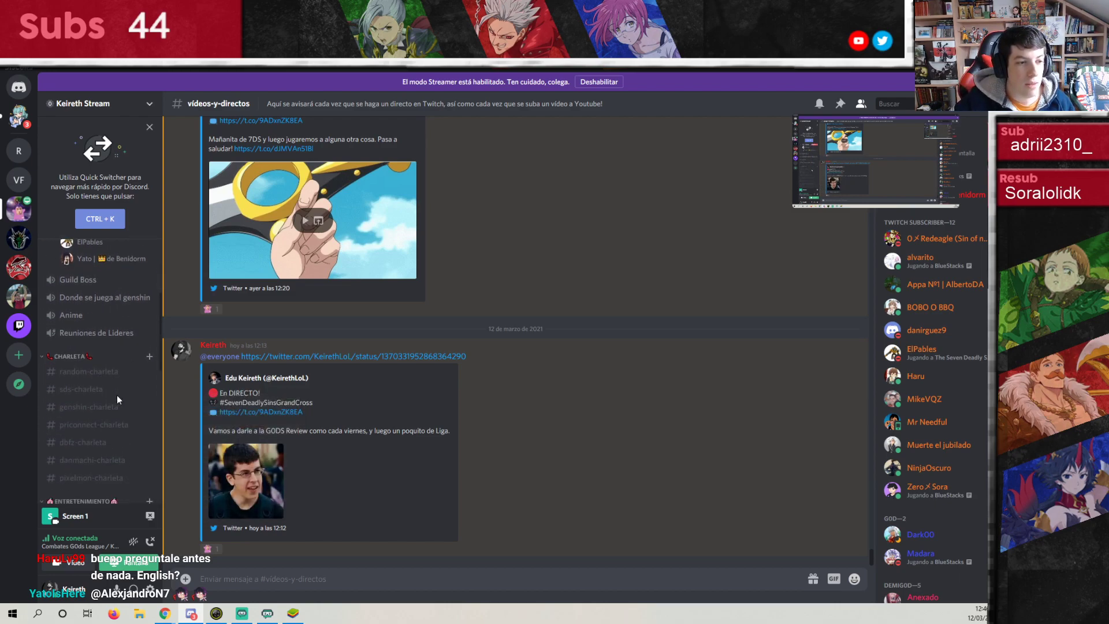
scroll(118, 399, down, 2)
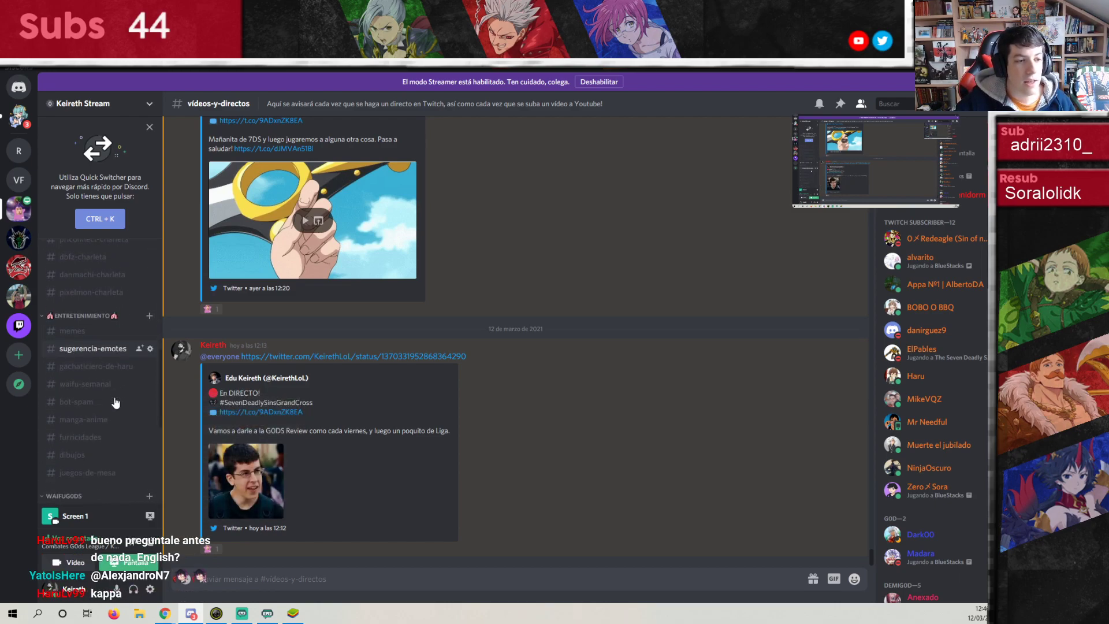
click(104, 363)
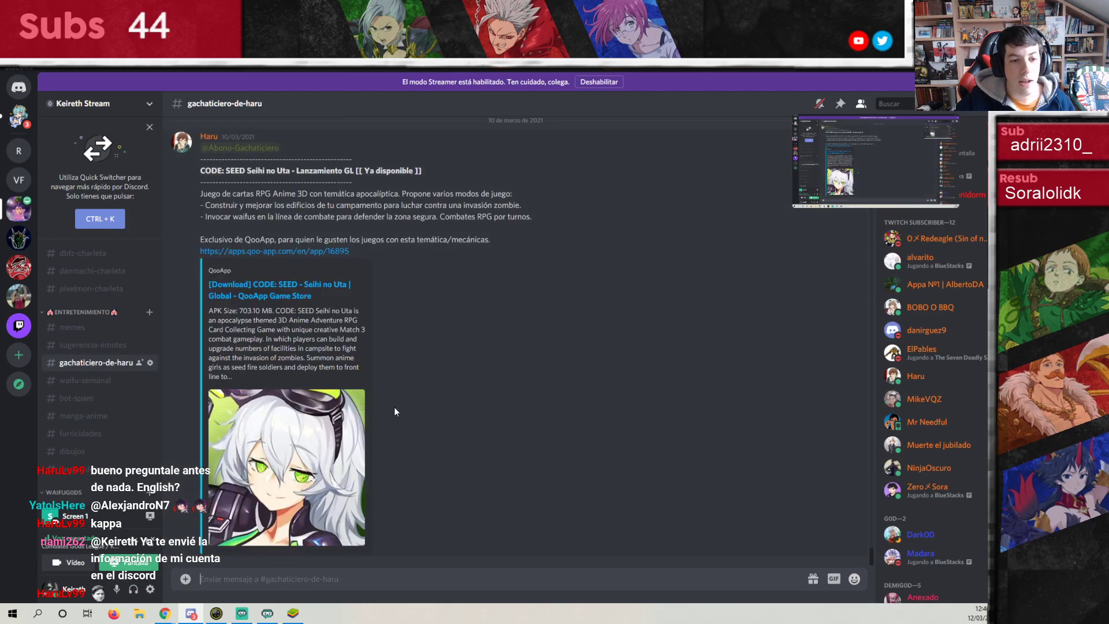
Browse the channel's game announcements, including the Arcana Tactics launch post and the older posts before it.
scroll(395, 407, up, 10)
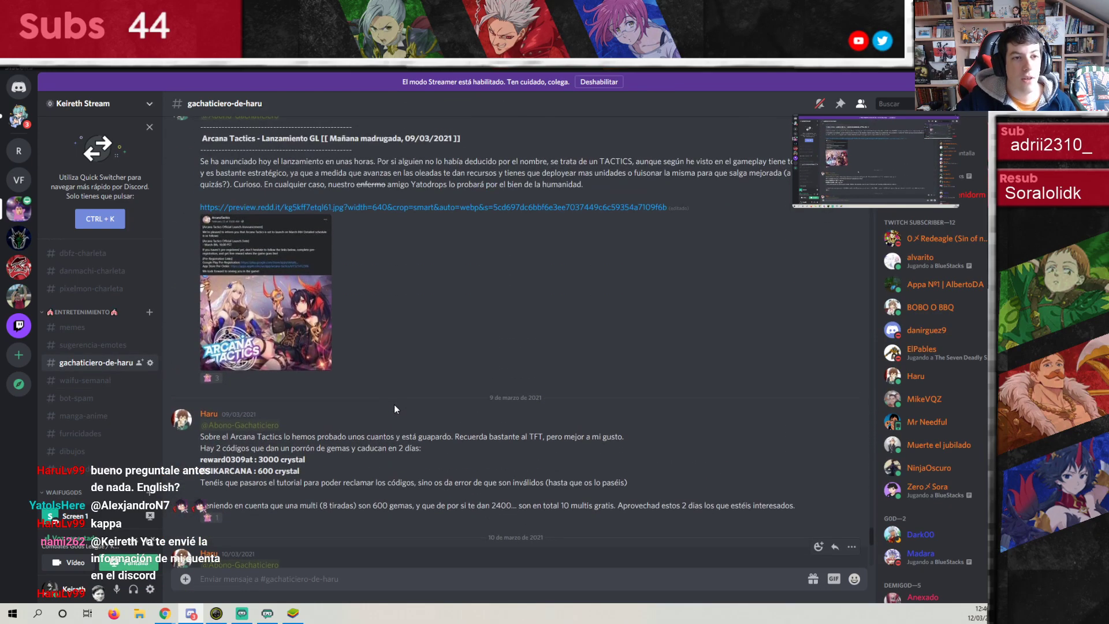
scroll(395, 408, down, 1)
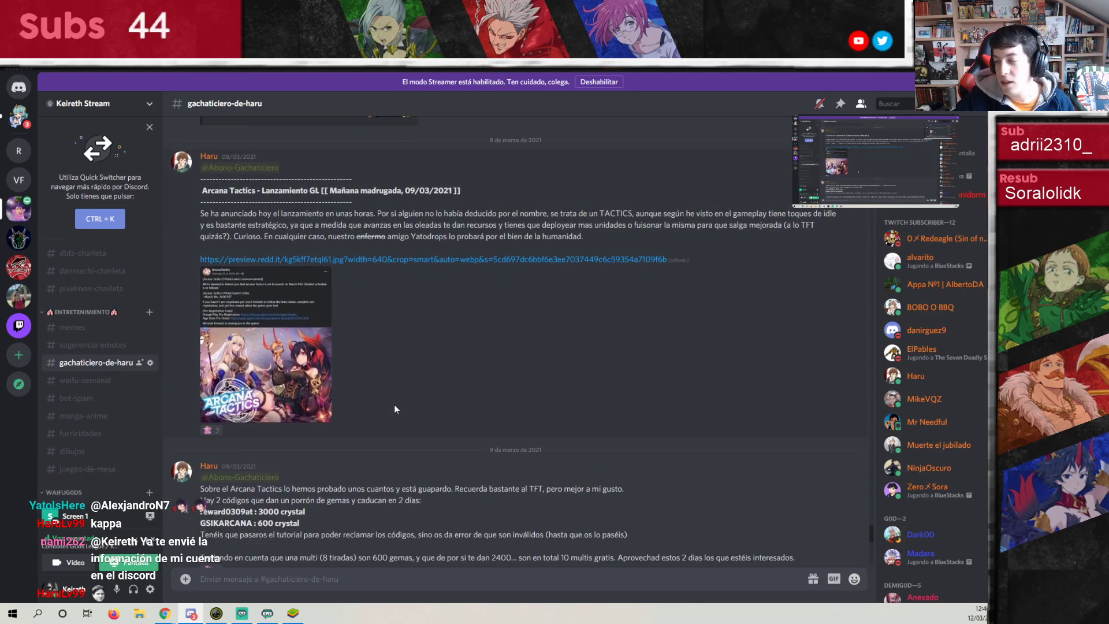
drag(203, 185, 255, 190)
click(254, 191)
scroll(365, 333, up, 3)
scroll(368, 344, up, 12)
scroll(369, 344, down, 13)
scroll(369, 349, down, 2)
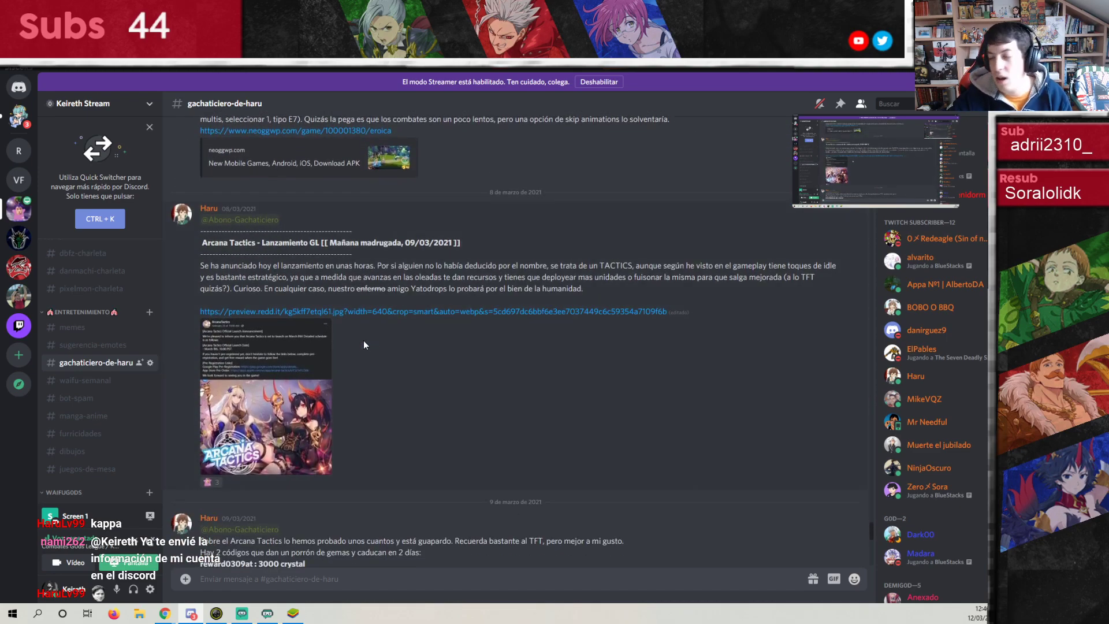
scroll(379, 365, up, 10)
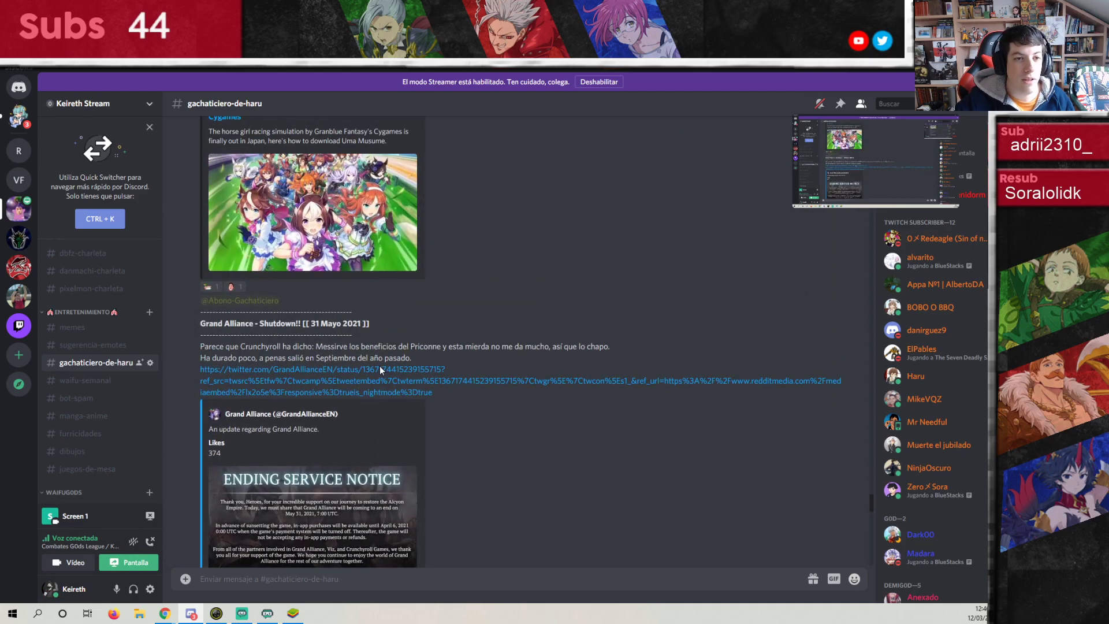
scroll(379, 370, up, 3)
scroll(381, 370, down, 10)
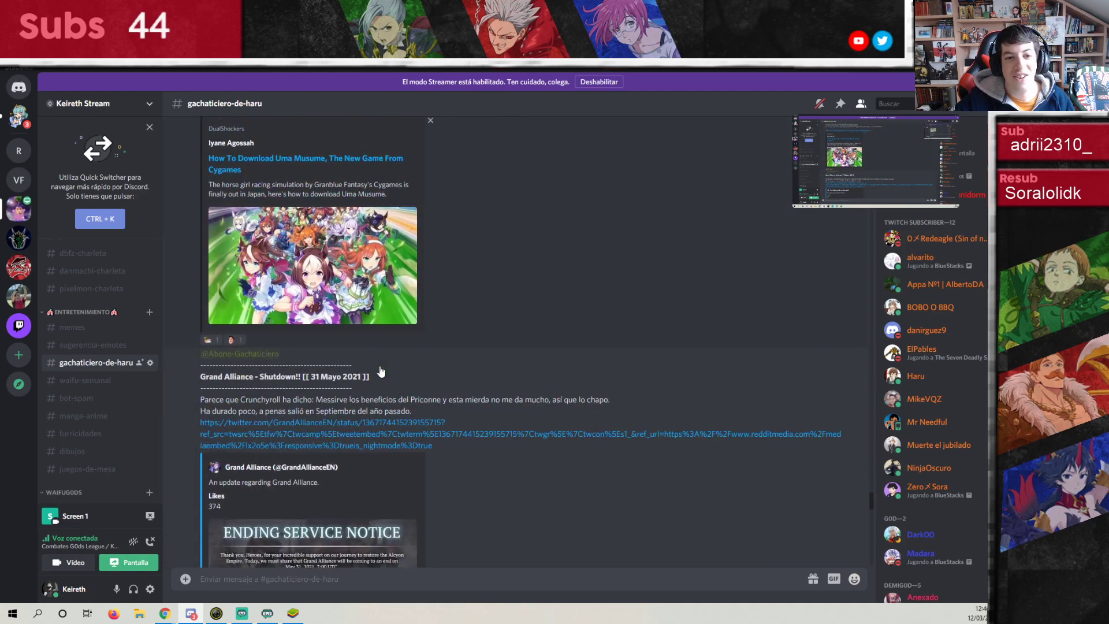
View the Arcana Tactics launch announcement image at full size and close it.
scroll(379, 371, up, 1)
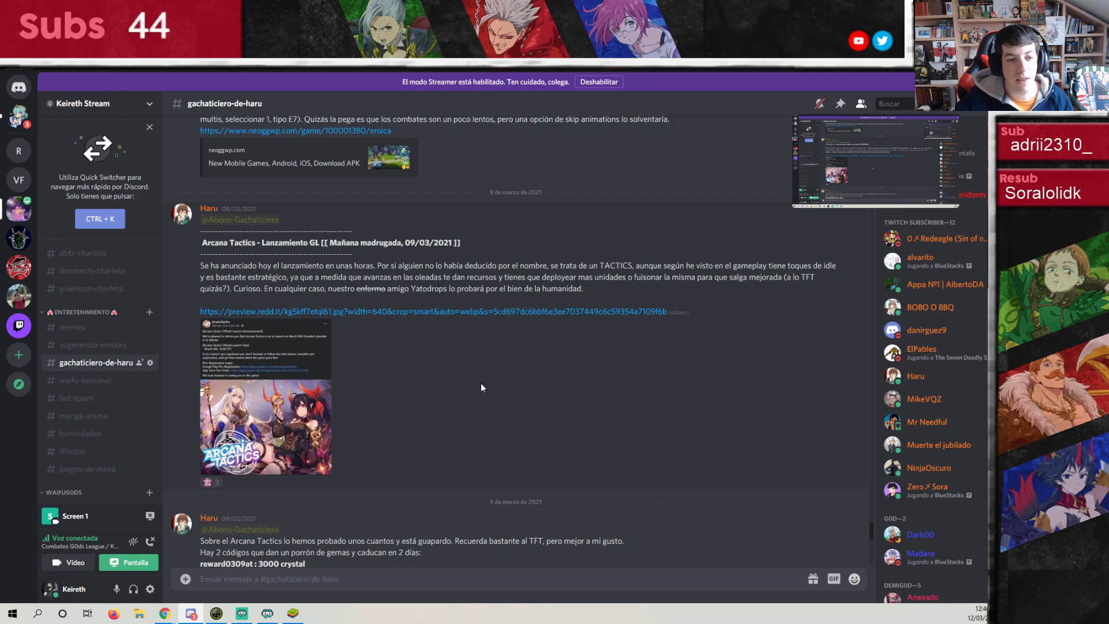
click(261, 383)
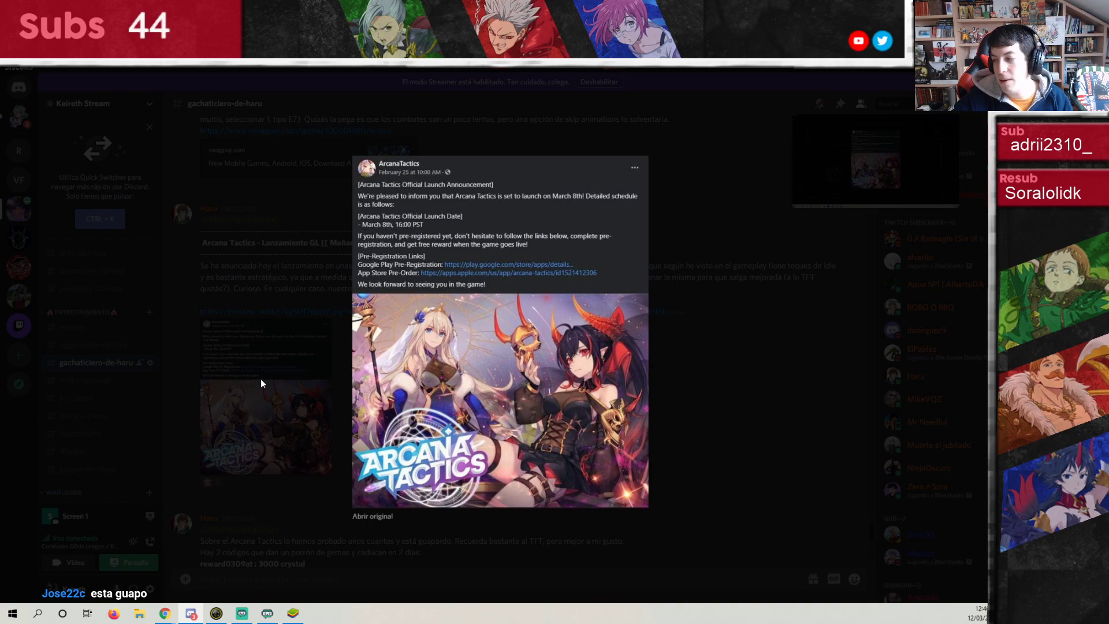
click(300, 359)
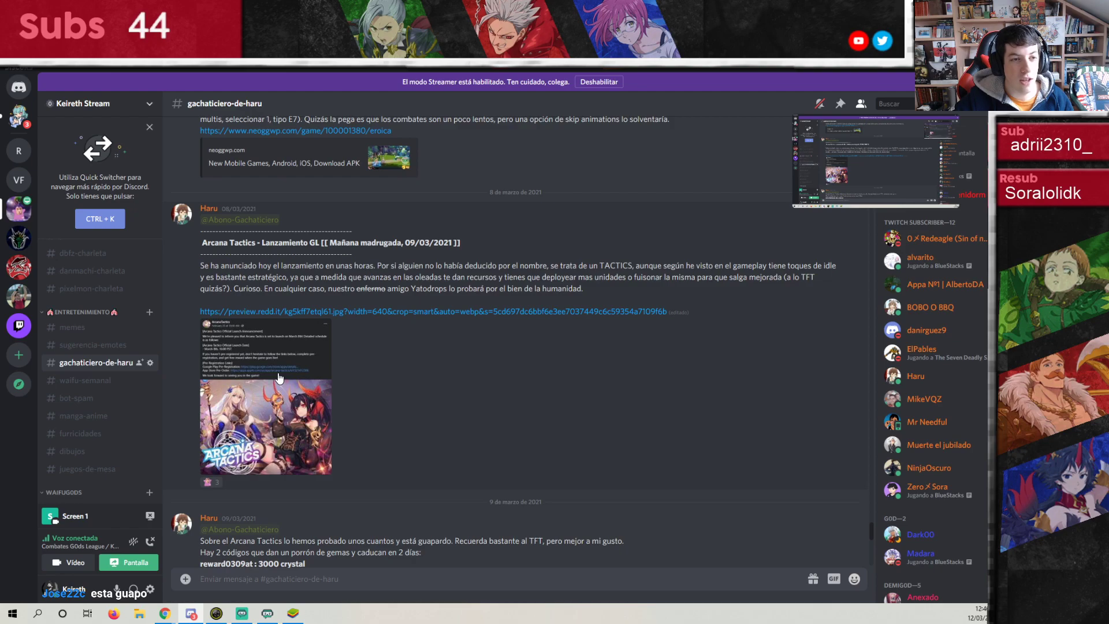
Read the follow-up post about Arcana Tactics with its two reward codes, and the CODE: SEED launch post.
scroll(278, 378, down, 5)
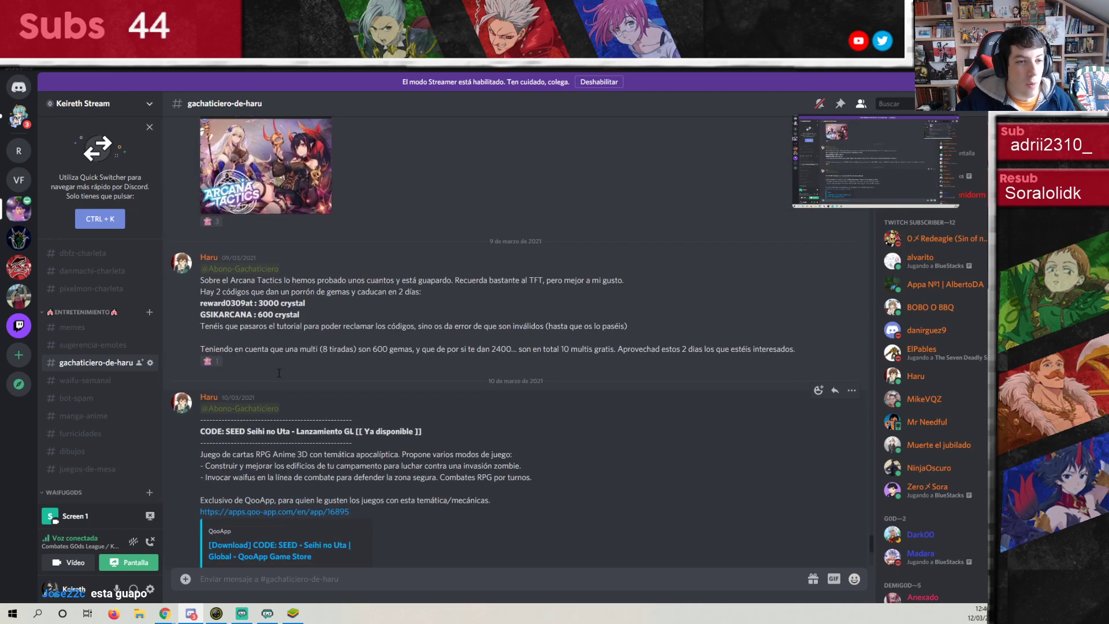
drag(378, 280, 577, 281)
click(417, 281)
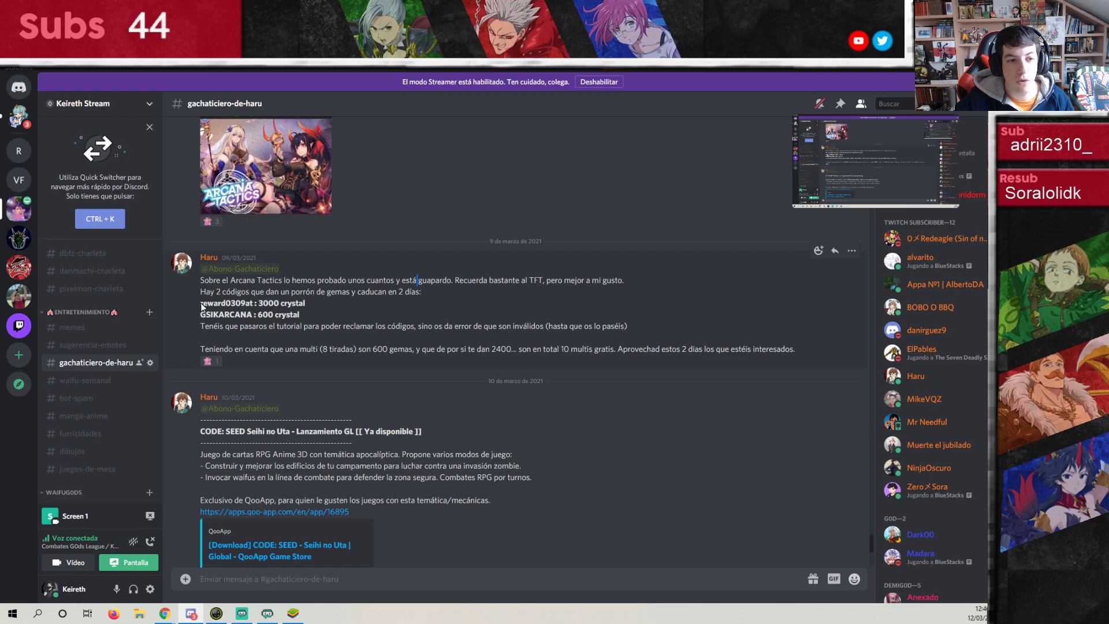
drag(199, 303, 306, 316)
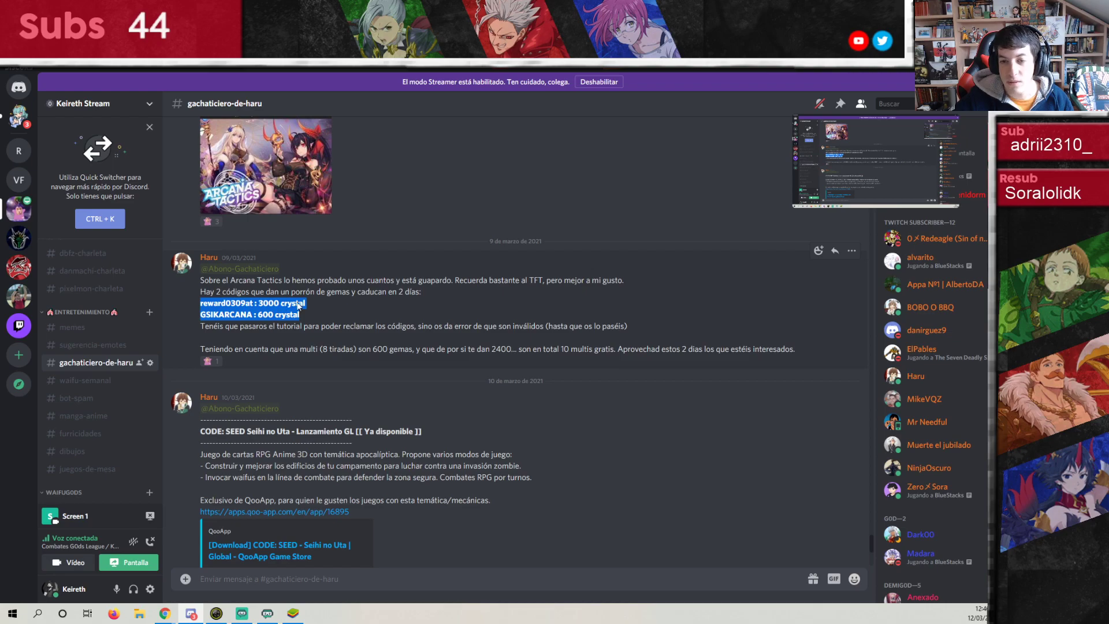
click(298, 304)
scroll(259, 315, down, 5)
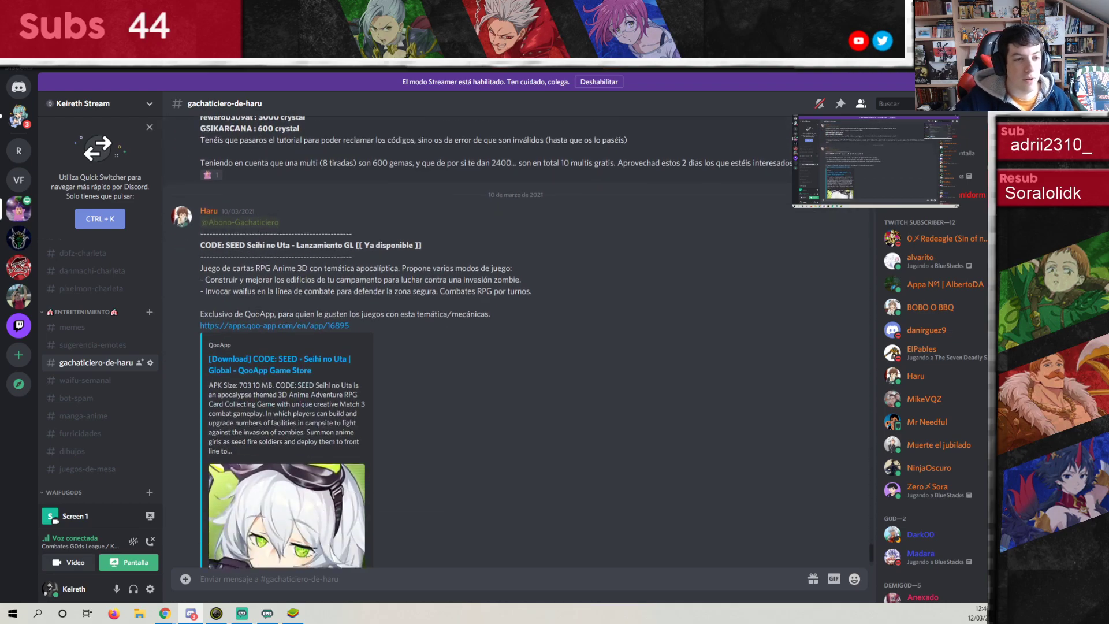